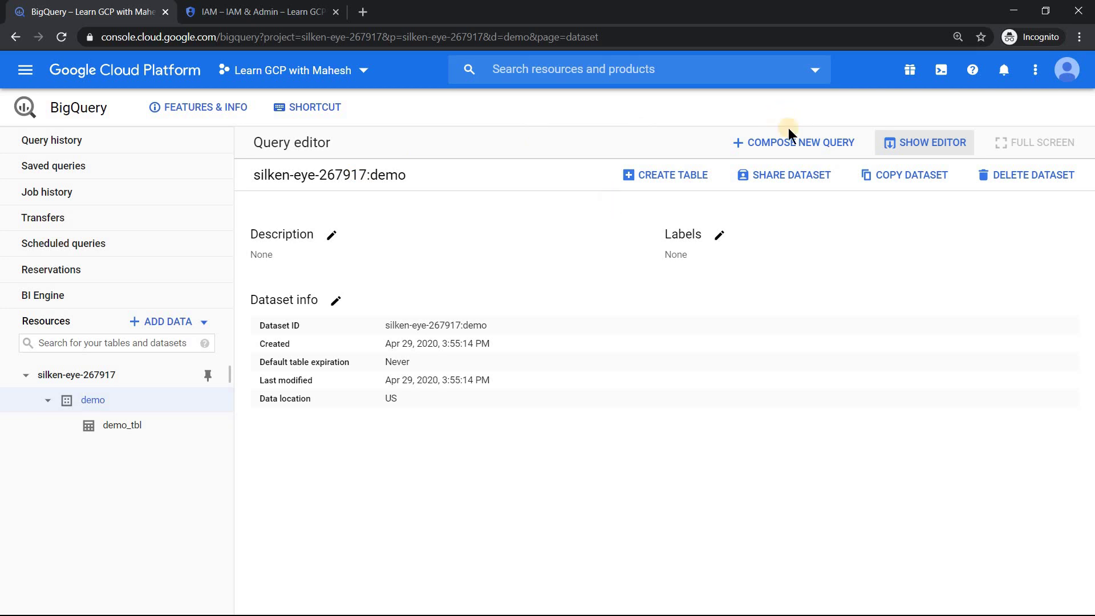
# Step: Reveal the empty query editor and open demo_tbl's schema: string_field_0, int64_field_1, date_field_2
pyautogui.click(840, 142)
pyautogui.click(906, 147)
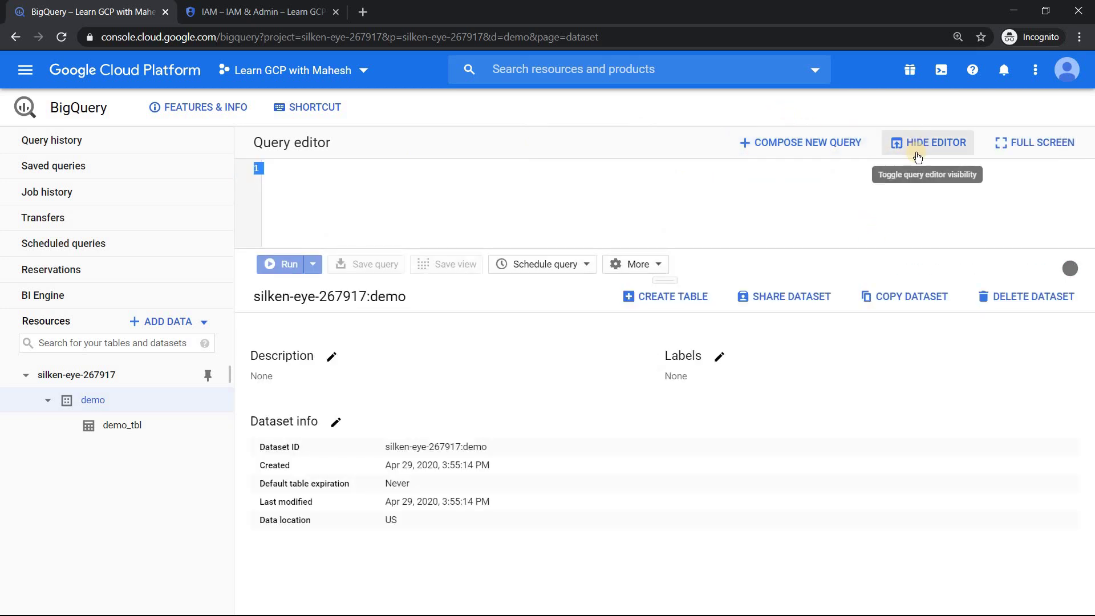
pyautogui.click(429, 193)
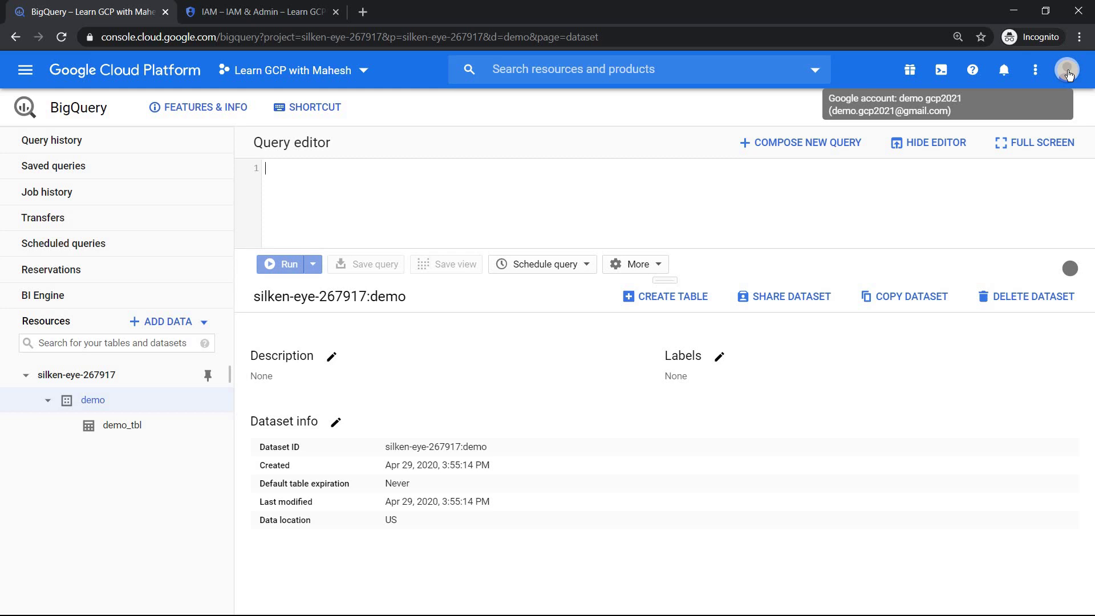
pyautogui.click(93, 402)
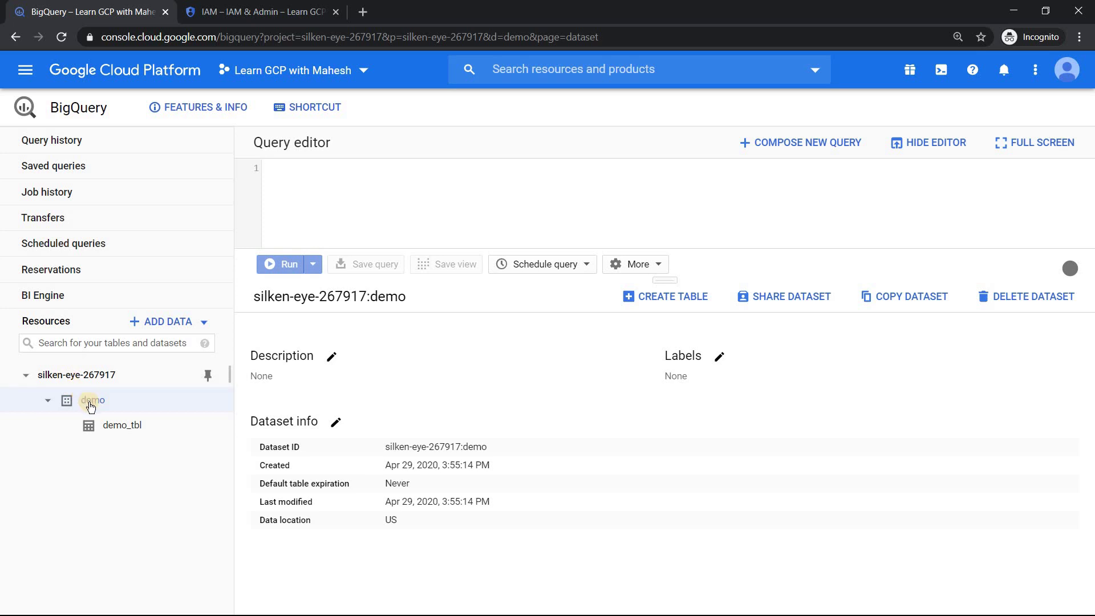
pyautogui.click(121, 425)
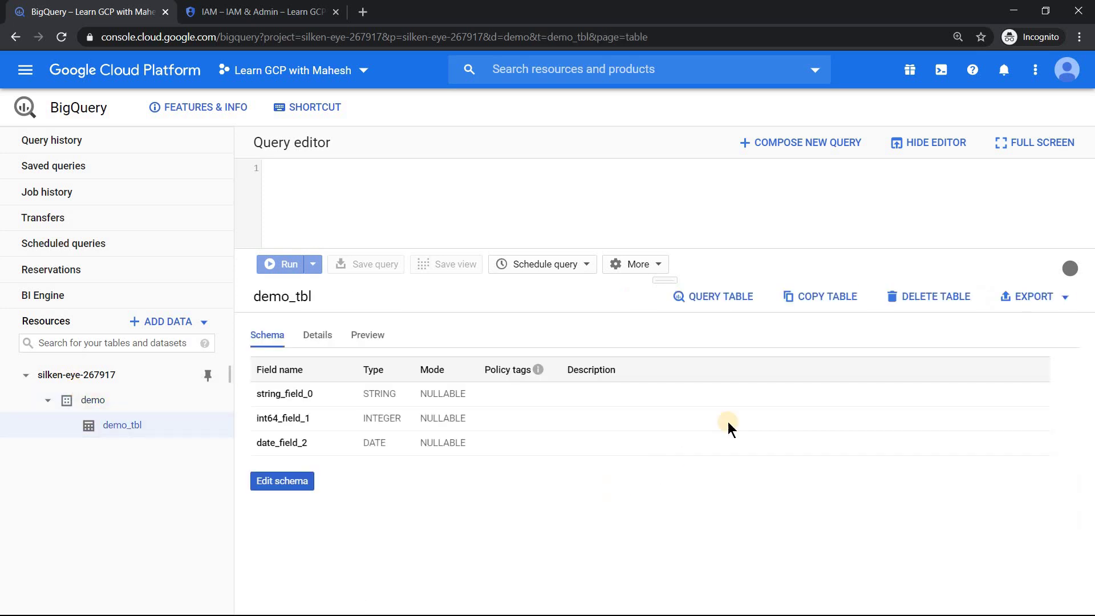
# Step: Preview demo_tbl, then run a query selecting string_field_0 from it
pyautogui.click(368, 334)
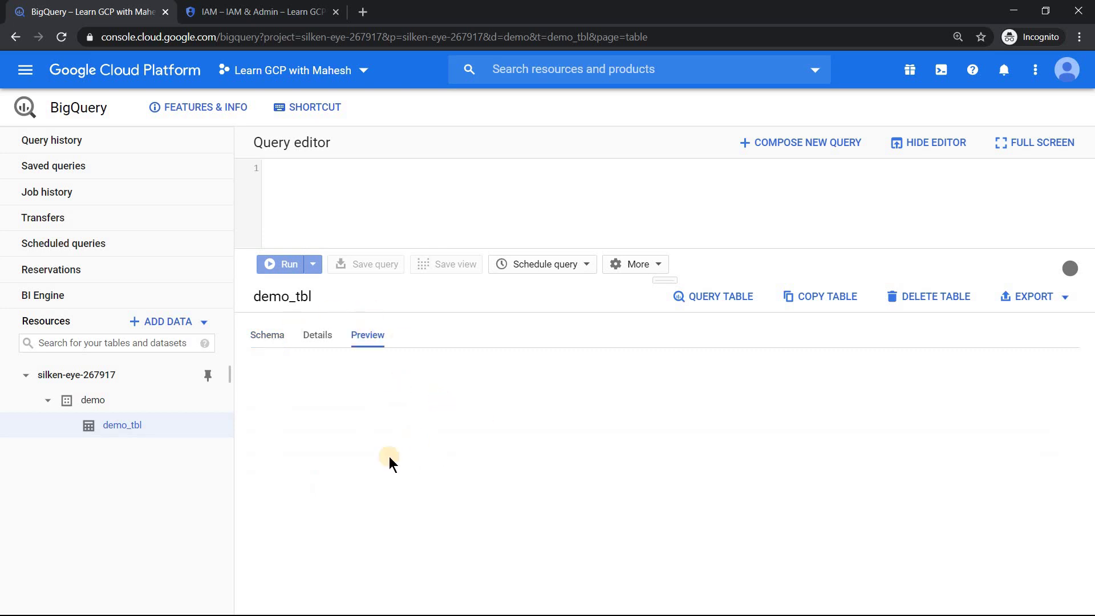
pyautogui.click(640, 301)
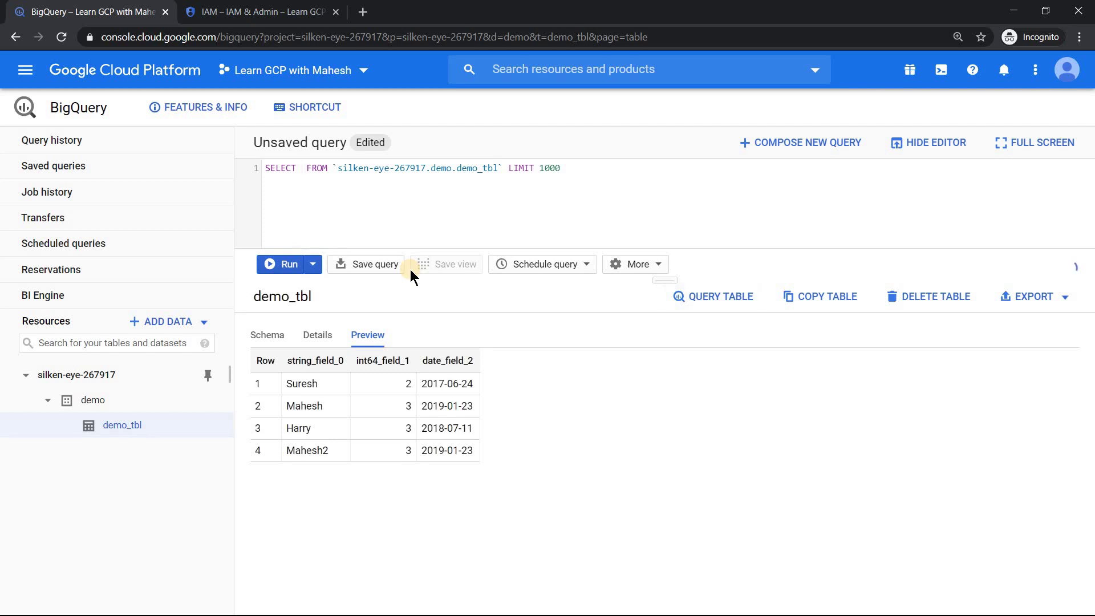
pyautogui.write('str')
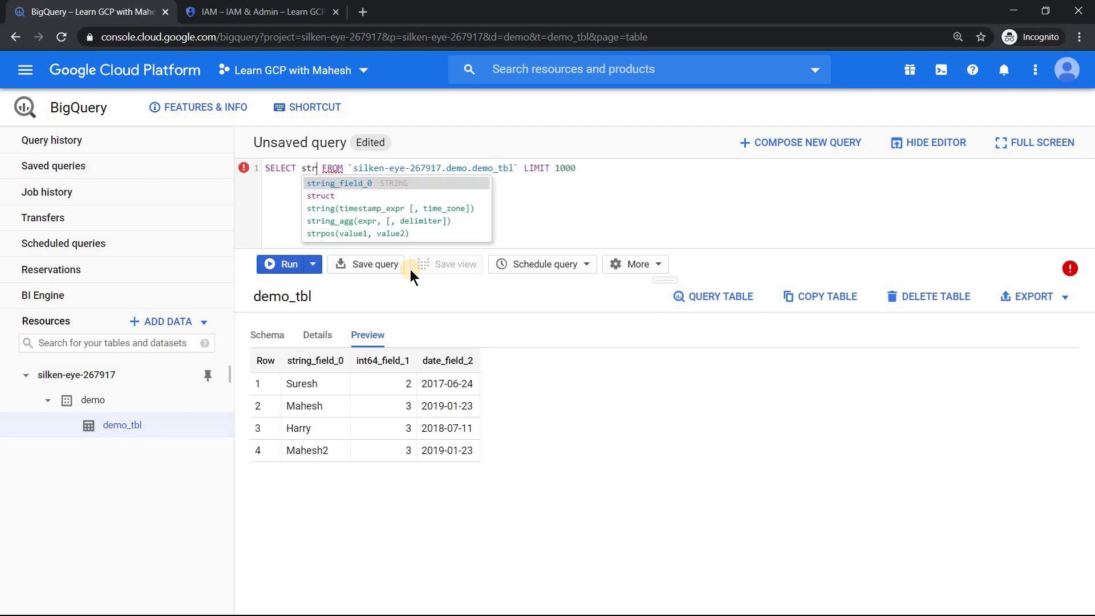
pyautogui.press('Return')
pyautogui.click(290, 265)
pyautogui.click(292, 266)
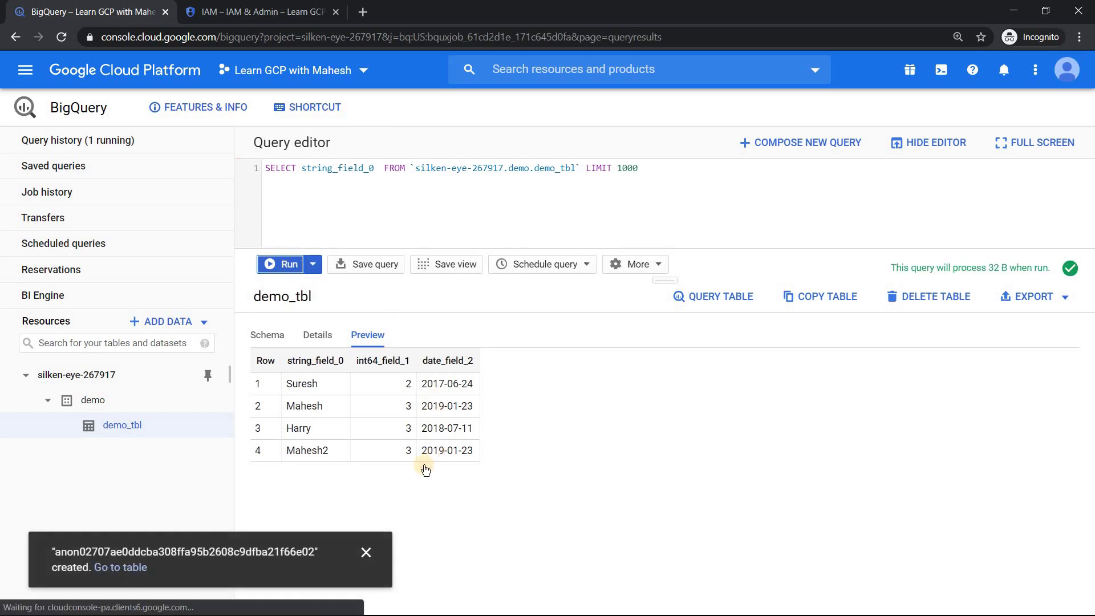
# Step: Dismiss the table-created notification and enlarge the query editor above the results
pyautogui.click(363, 557)
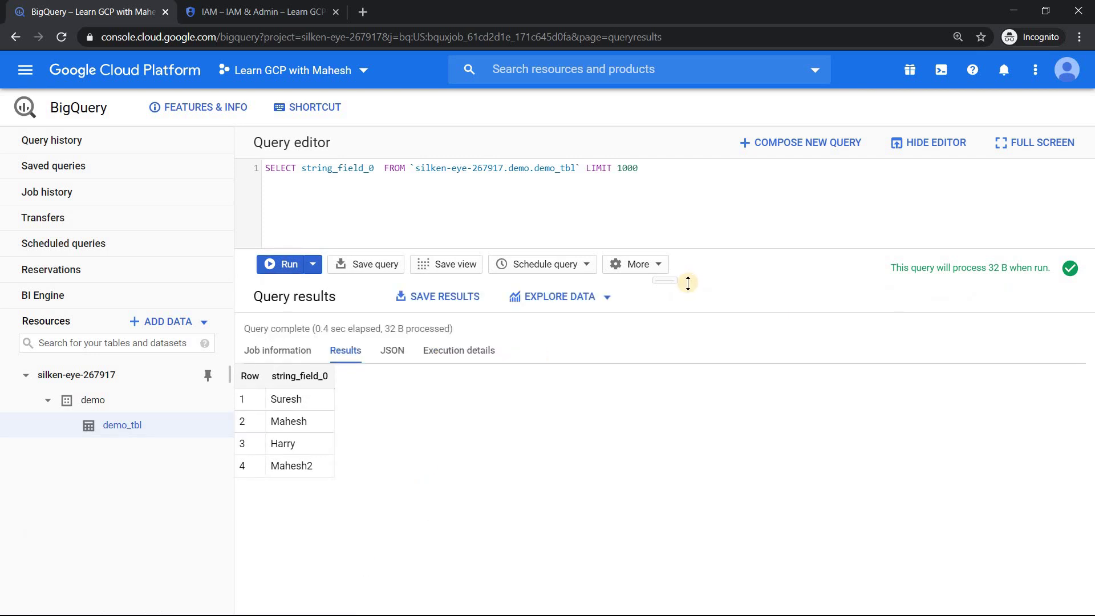
pyautogui.moveTo(671, 281); pyautogui.dragTo(665, 317)
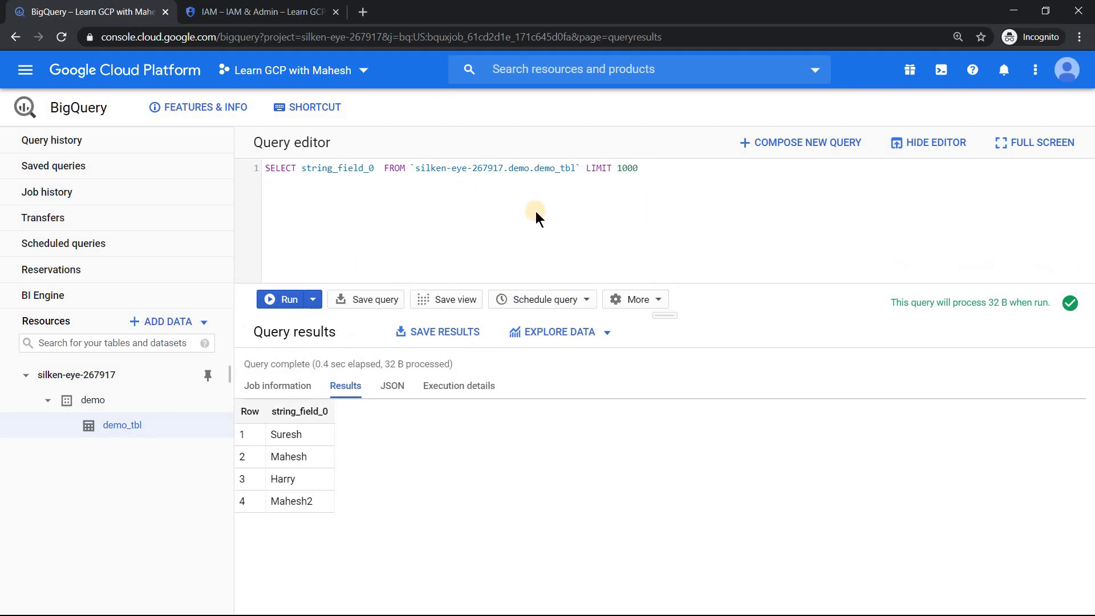
pyautogui.click(656, 168)
# Step: Open query history and inspect the 7:40 PM string_field_0 job's details, including its User field
pyautogui.click(47, 143)
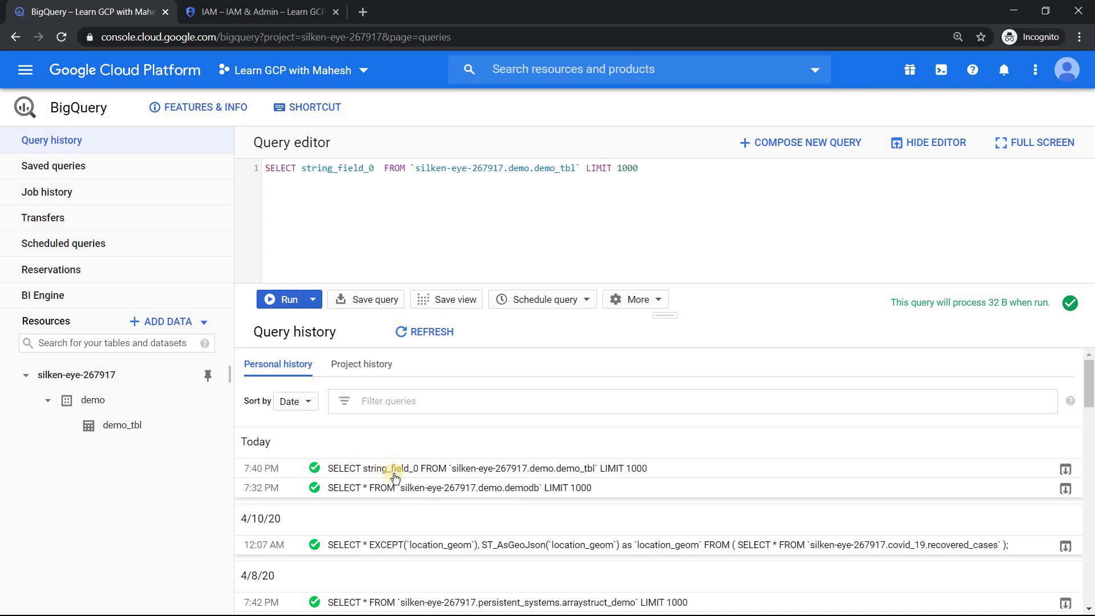
pyautogui.click(534, 473)
pyautogui.moveTo(1089, 379); pyautogui.dragTo(1091, 397)
pyautogui.scroll(1, 1090, 398)
pyautogui.moveTo(381, 484); pyautogui.dragTo(491, 484)
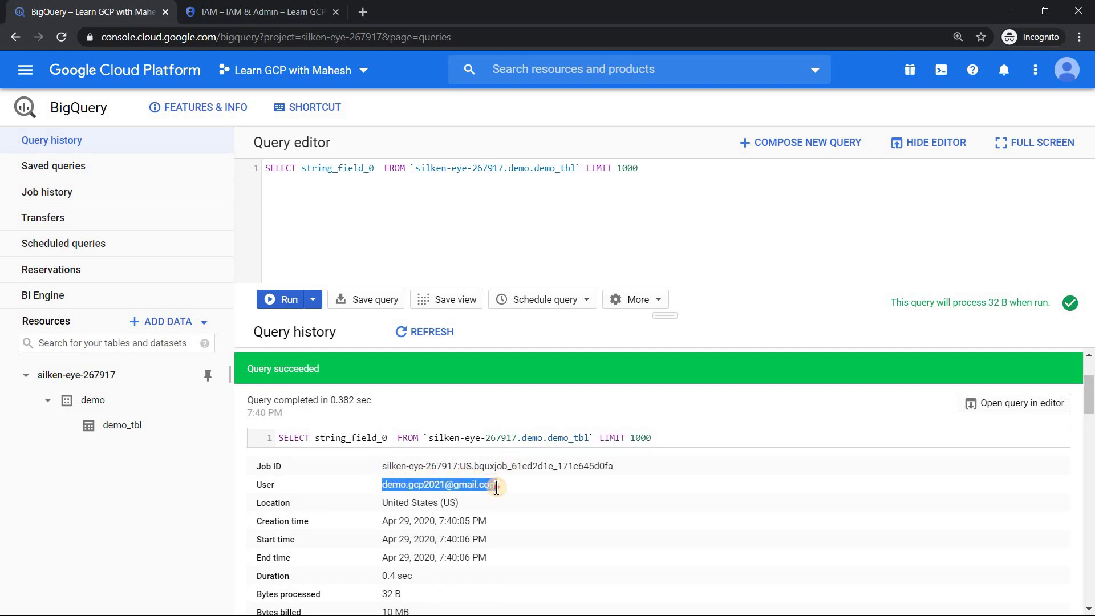
pyautogui.scroll(2, 1091, 397)
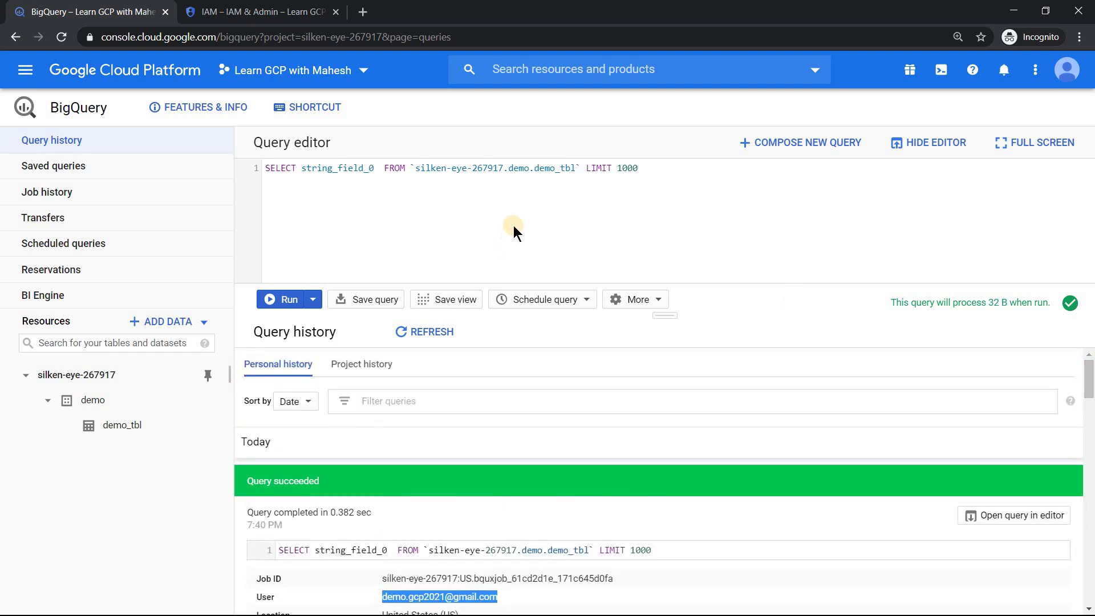
# Step: Collapse the job details back into the query history list
pyautogui.click(522, 189)
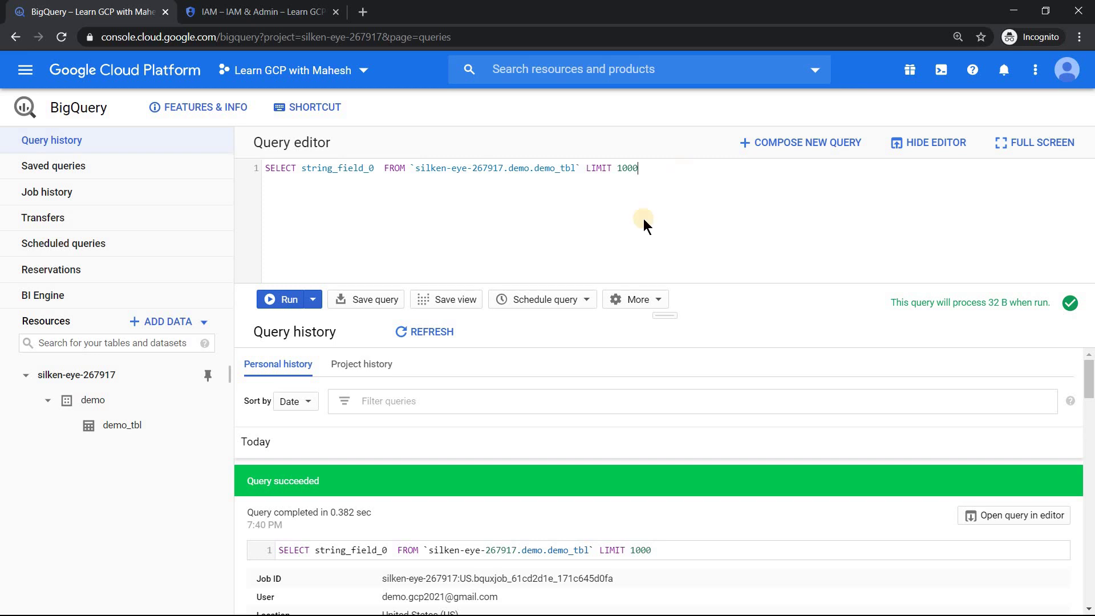
pyautogui.click(414, 480)
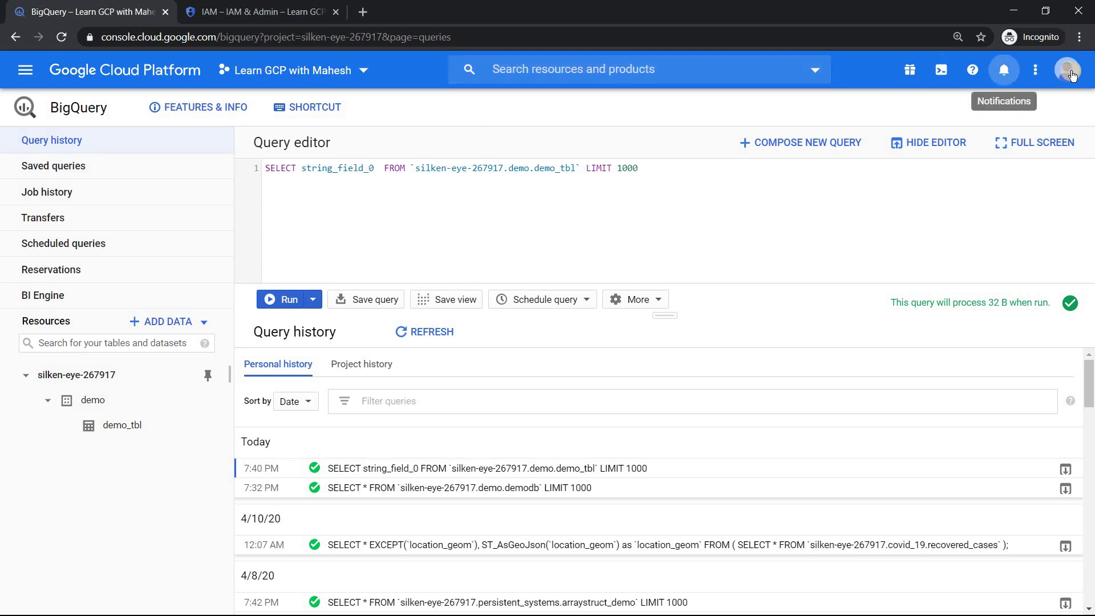
pyautogui.click(268, 12)
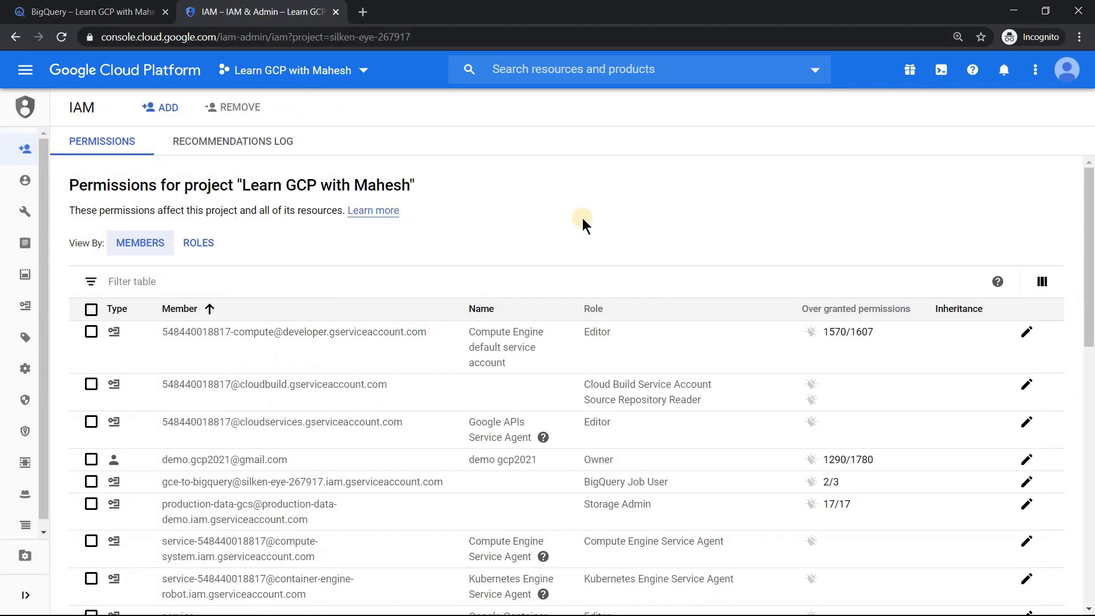
# Step: Add the second user's e-mail as a project member with the Project > Browser role
pyautogui.click(165, 108)
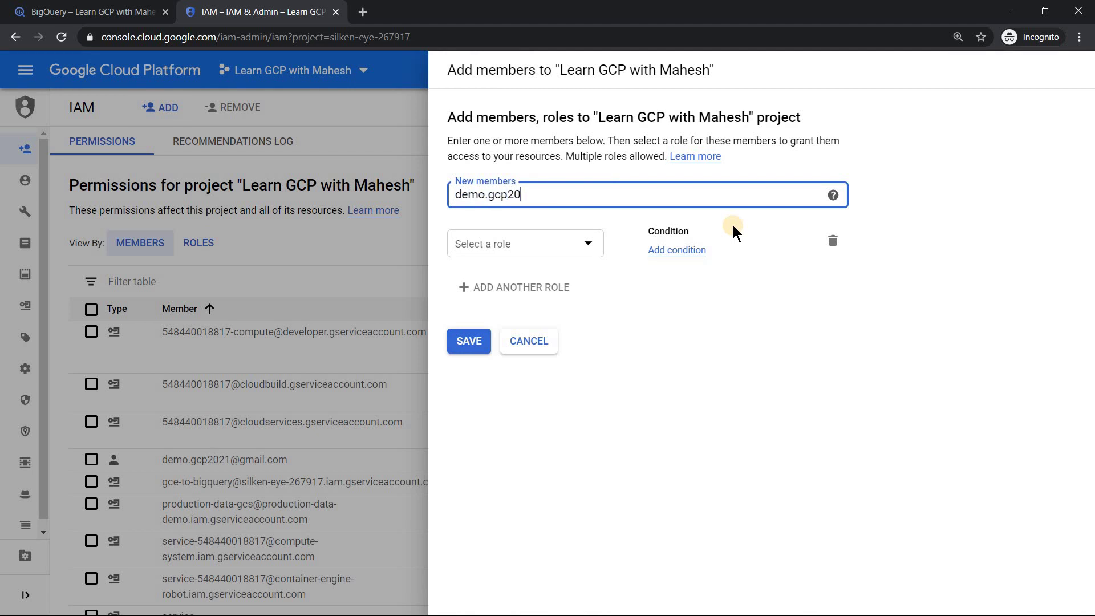
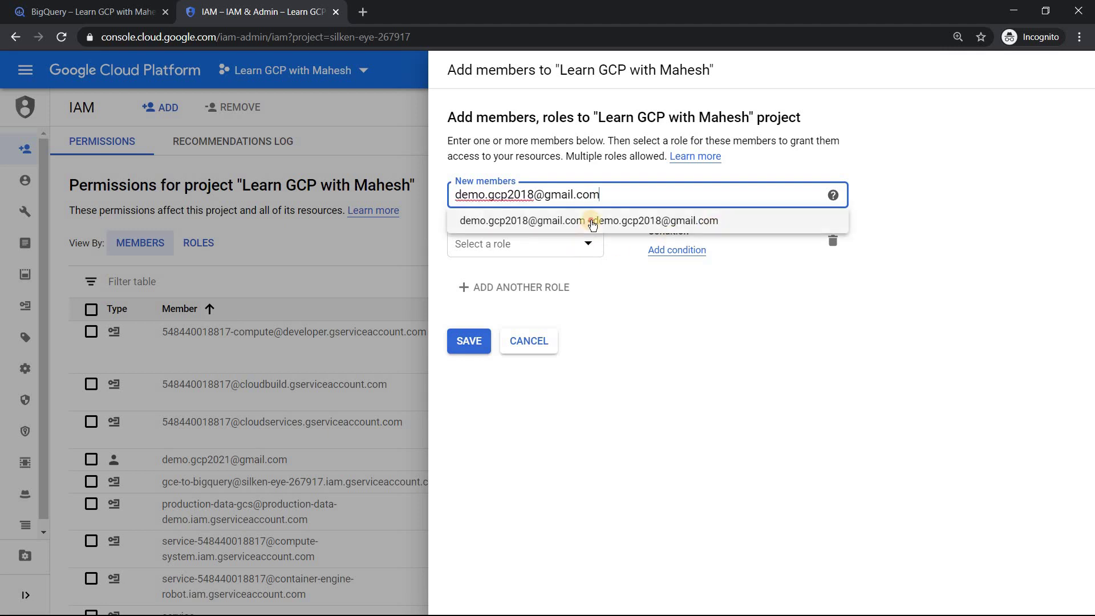
pyautogui.click(587, 220)
pyautogui.click(582, 249)
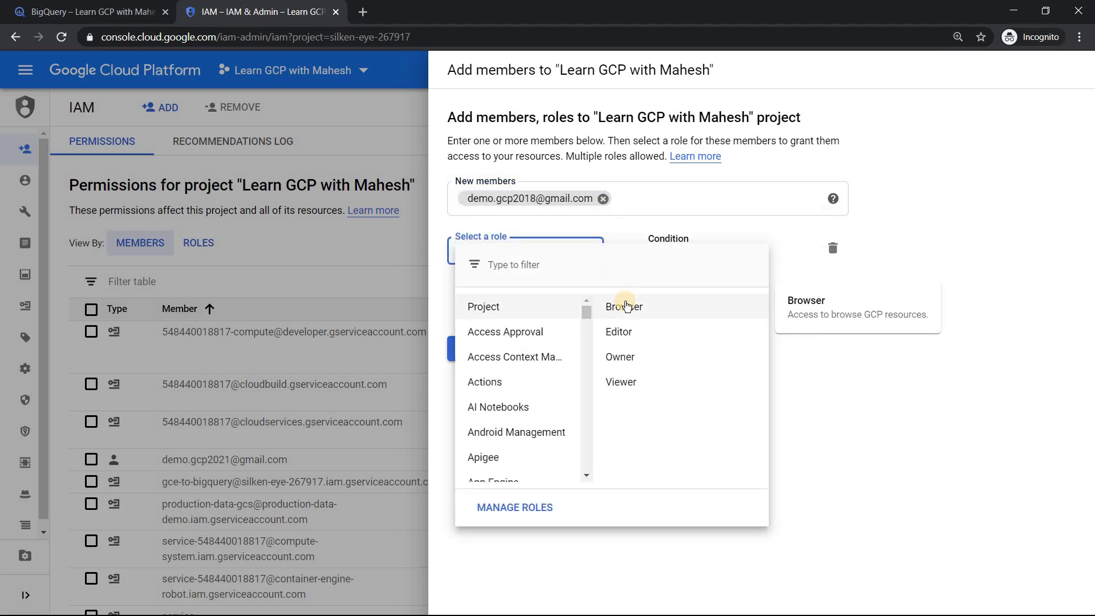
pyautogui.click(627, 307)
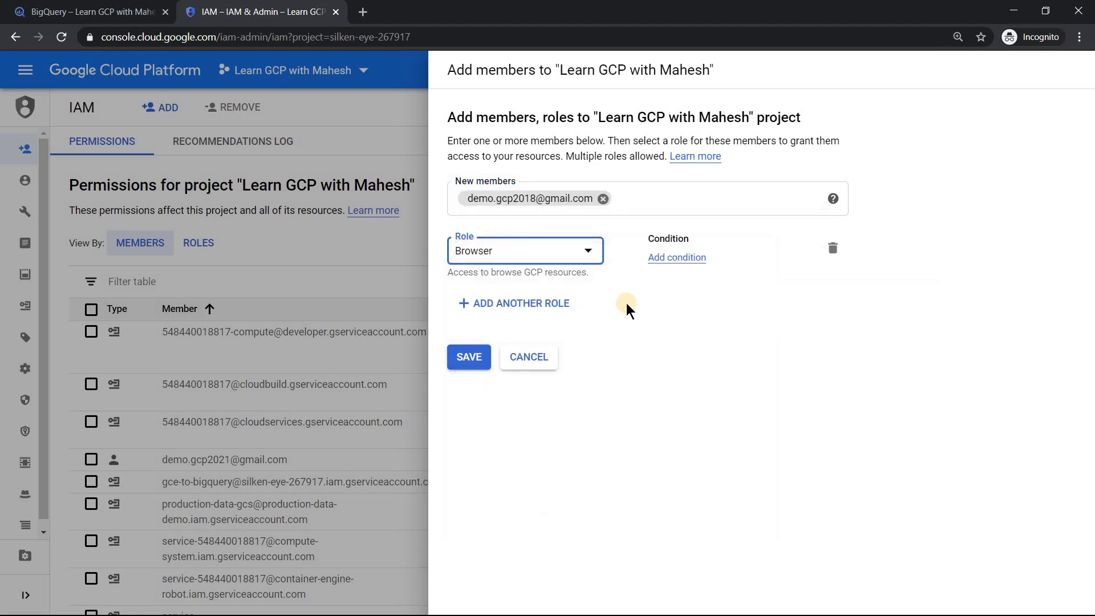
pyautogui.click(476, 362)
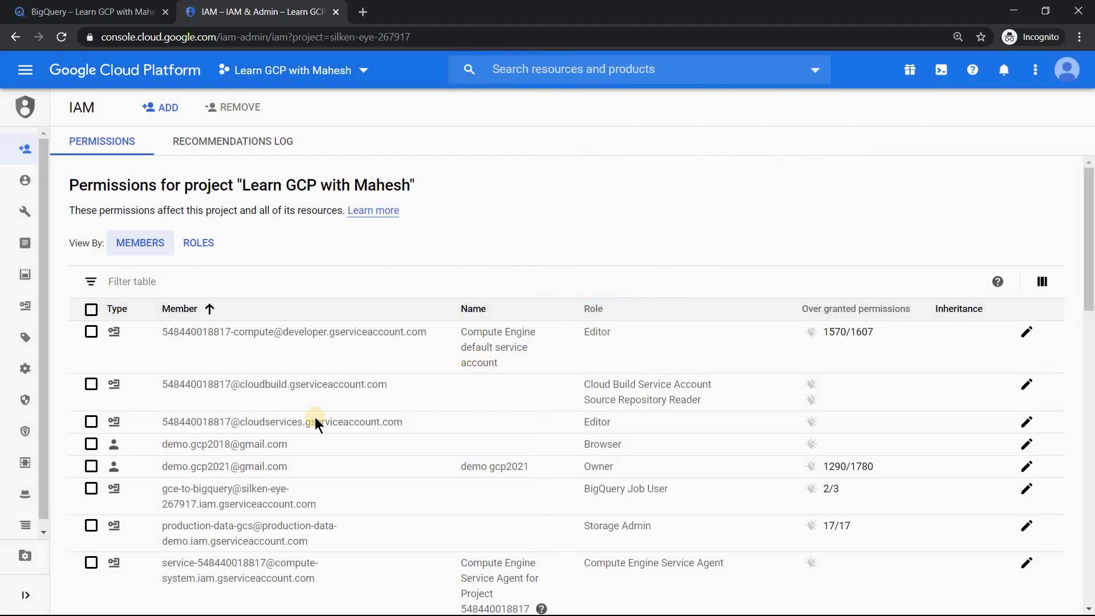
pyautogui.click(642, 444)
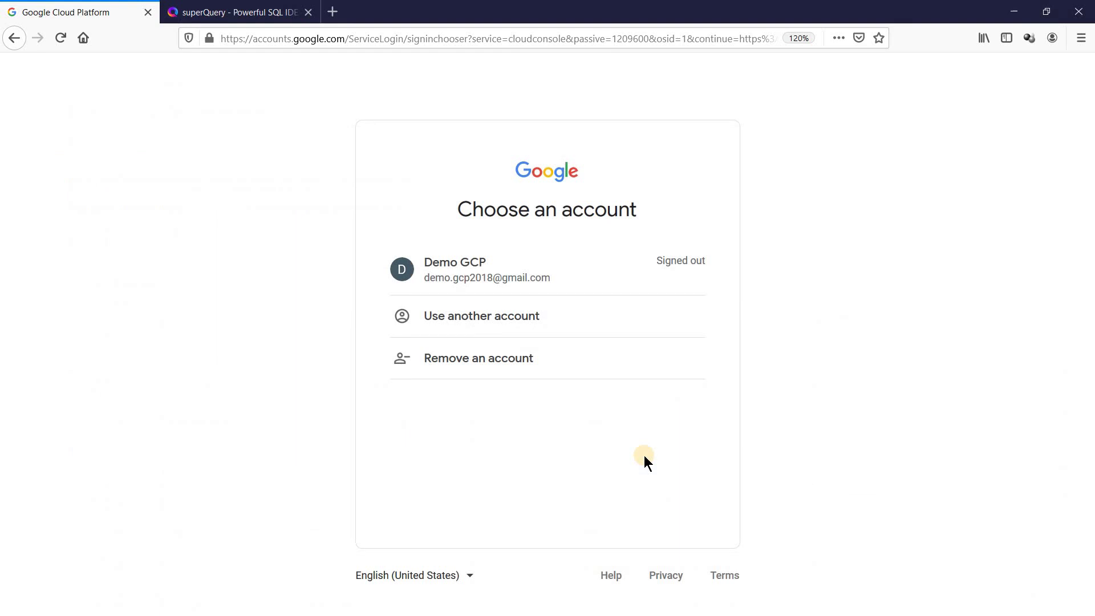
# Step: Sign in to the Cloud Console with the newly granted second account
pyautogui.click(542, 279)
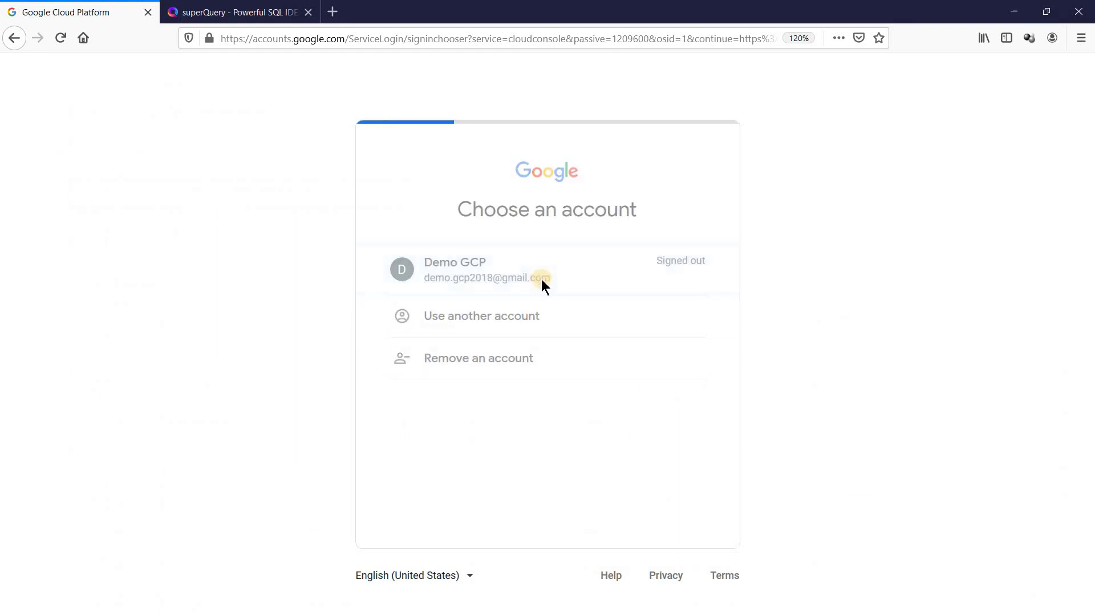
pyautogui.click(677, 393)
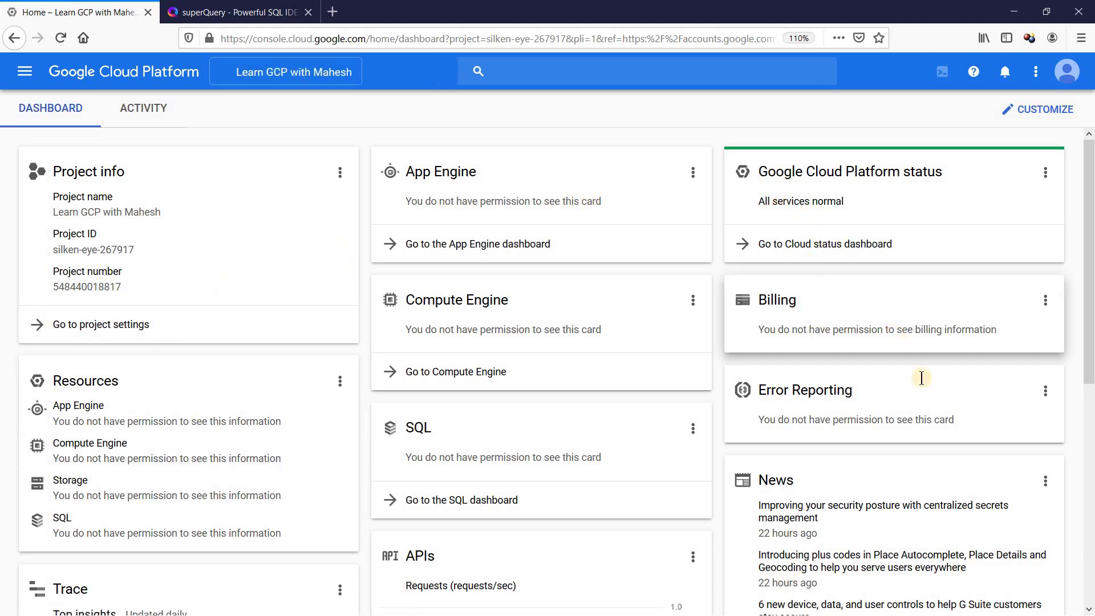
# Step: Open BigQuery from the BIG DATA section of the navigation menu
pyautogui.click(25, 71)
pyautogui.moveTo(221, 166); pyautogui.dragTo(245, 421)
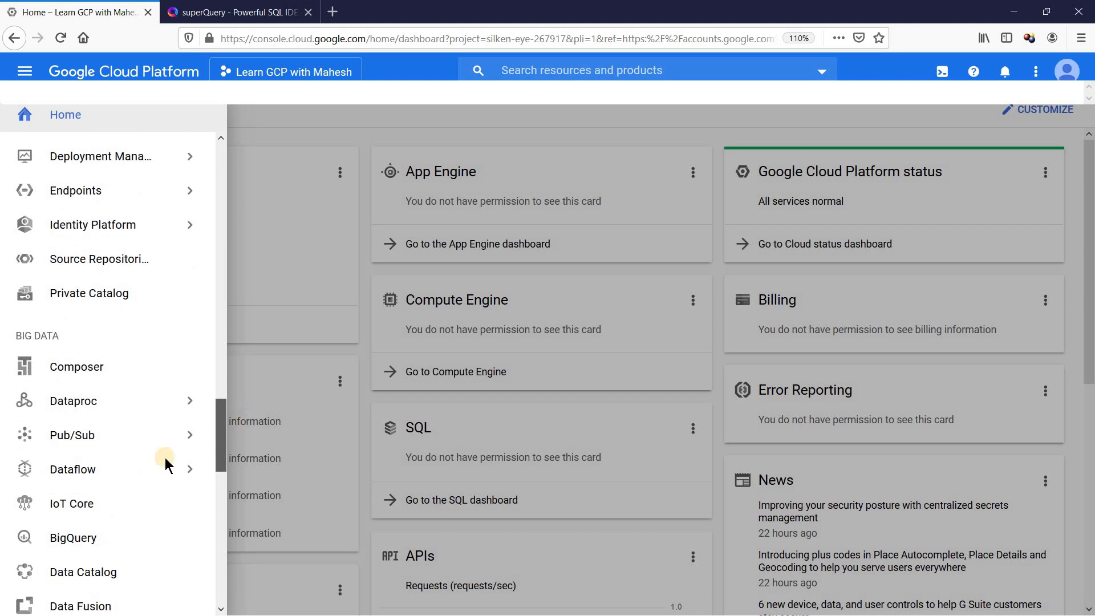
pyautogui.click(84, 536)
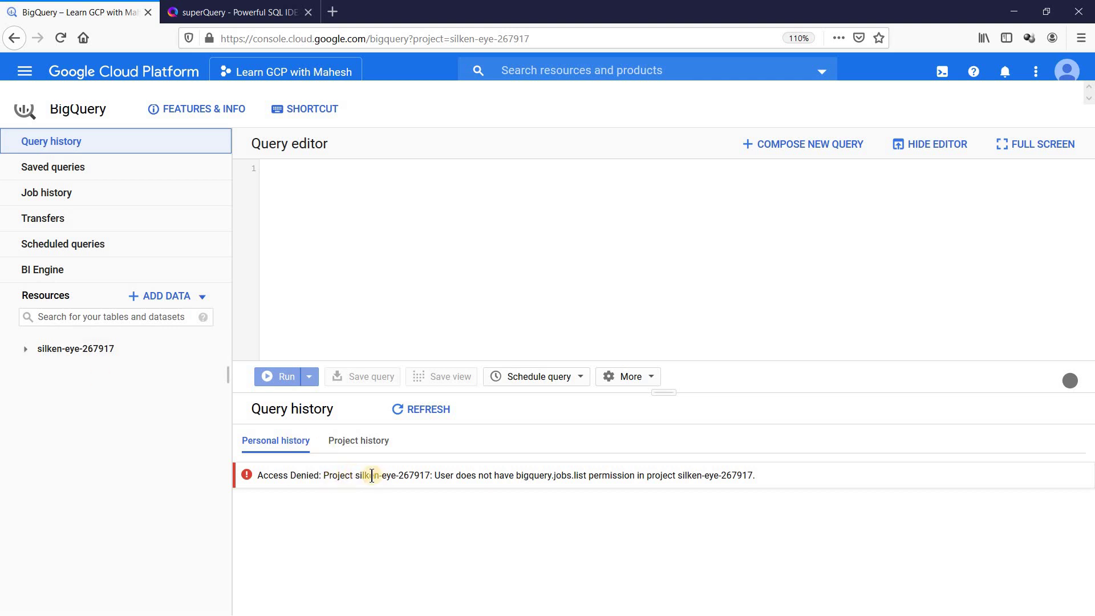
# Step: Highlight the missing bigquery.jobs.list permission in the Access Denied error and expand silken-eye-267917
pyautogui.moveTo(386, 475); pyautogui.dragTo(531, 475)
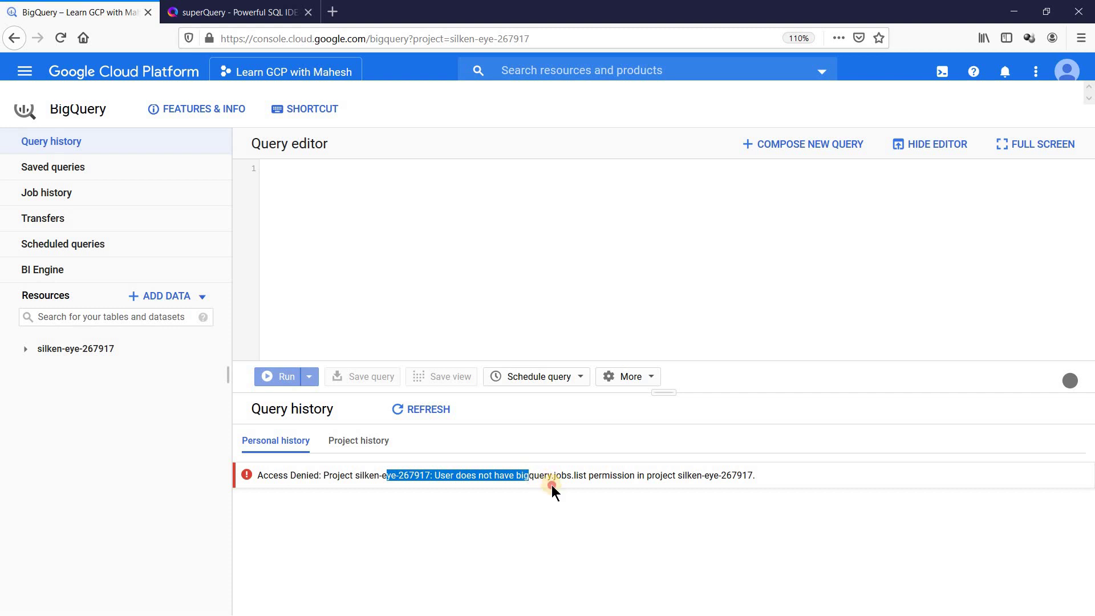
pyautogui.click(520, 479)
pyautogui.moveTo(514, 474); pyautogui.dragTo(589, 474)
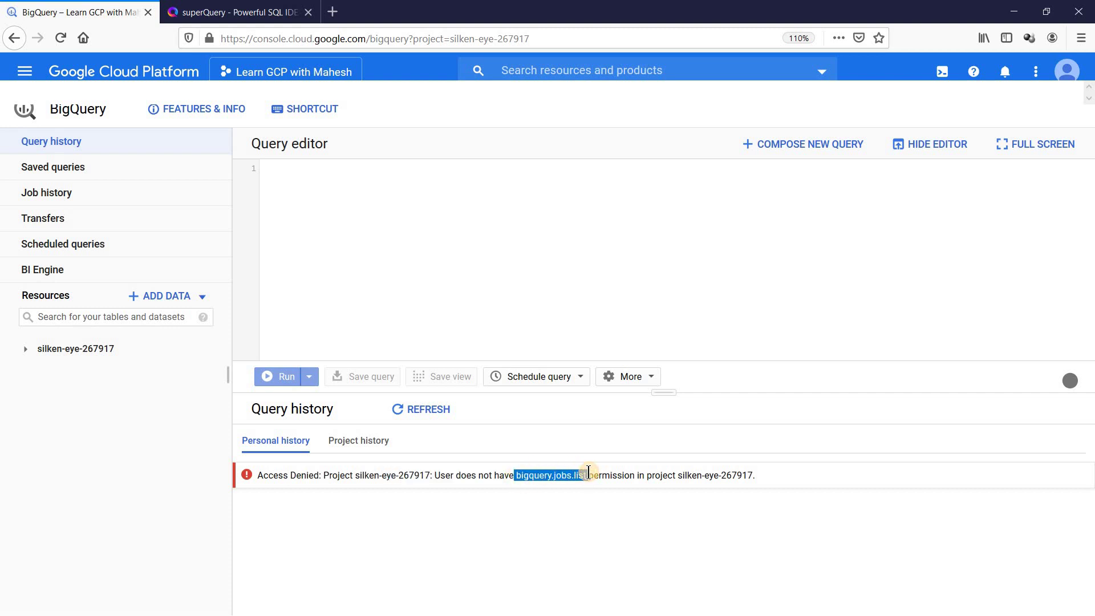
pyautogui.click(25, 354)
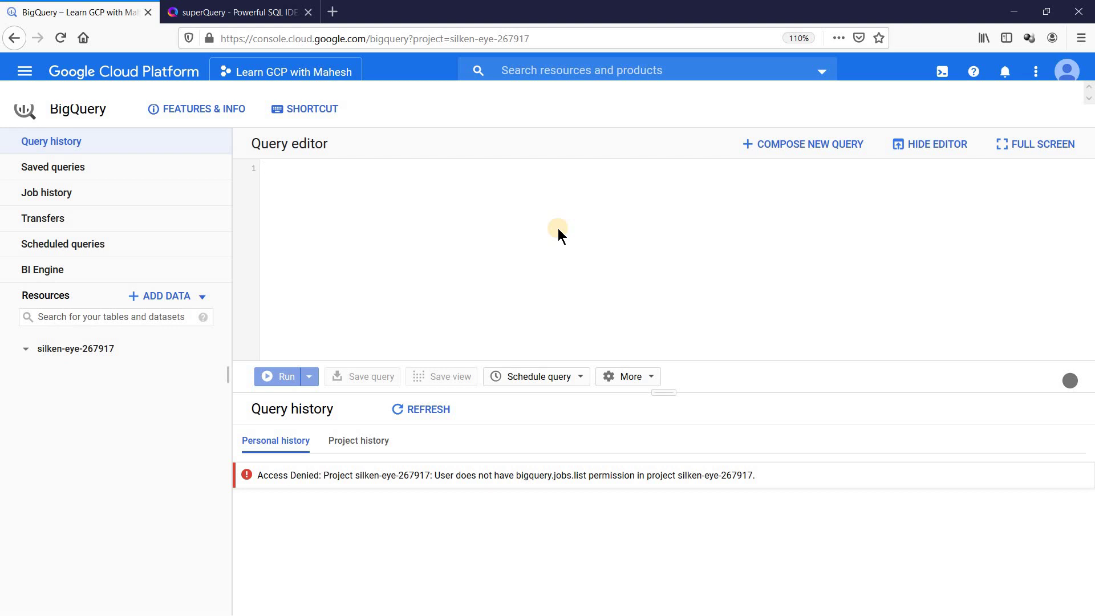
pyautogui.click(223, 13)
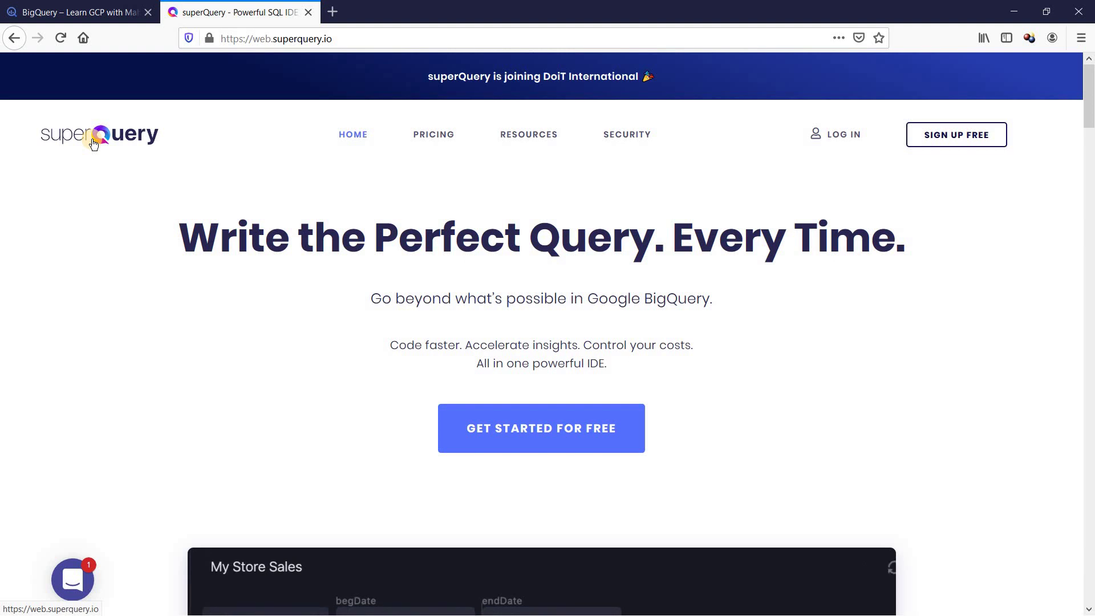
# Step: Start the superQuery login from its homepage, then return to the BigQuery console
pyautogui.click(113, 12)
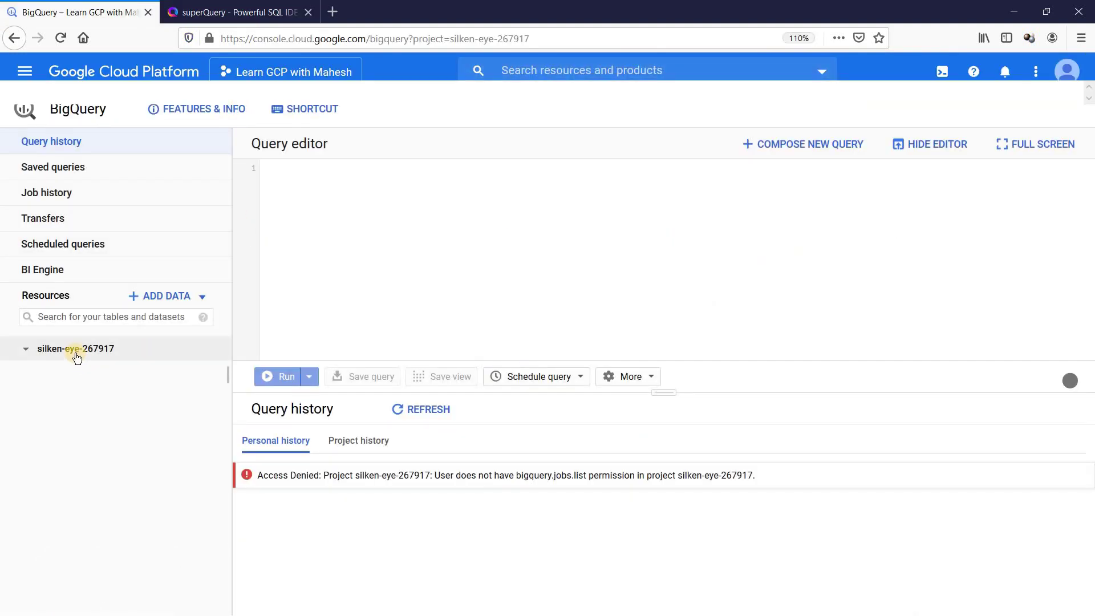
pyautogui.click(226, 12)
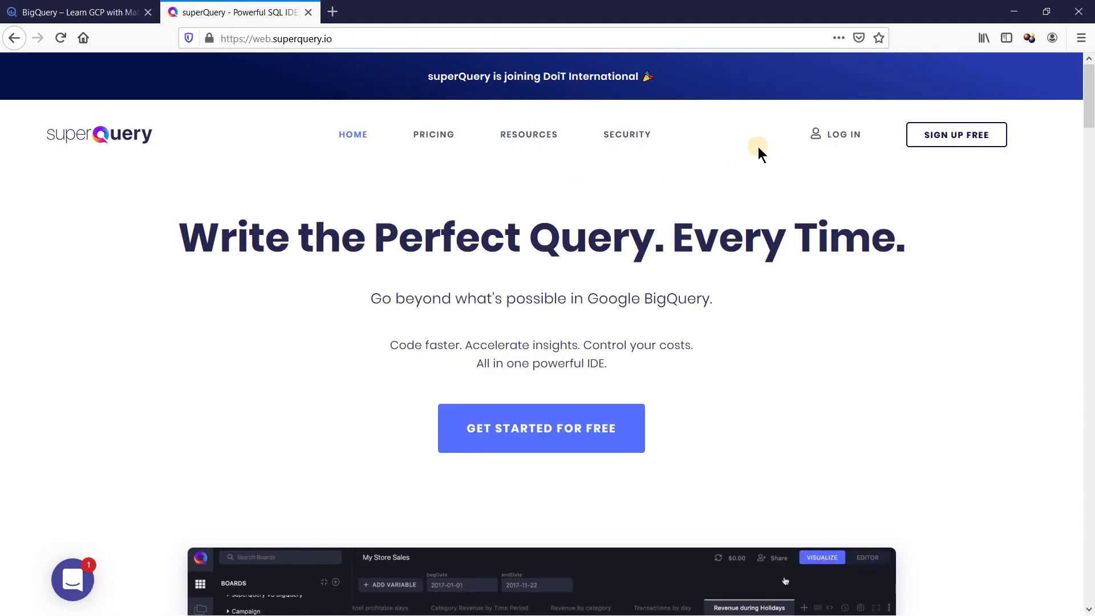
pyautogui.click(839, 135)
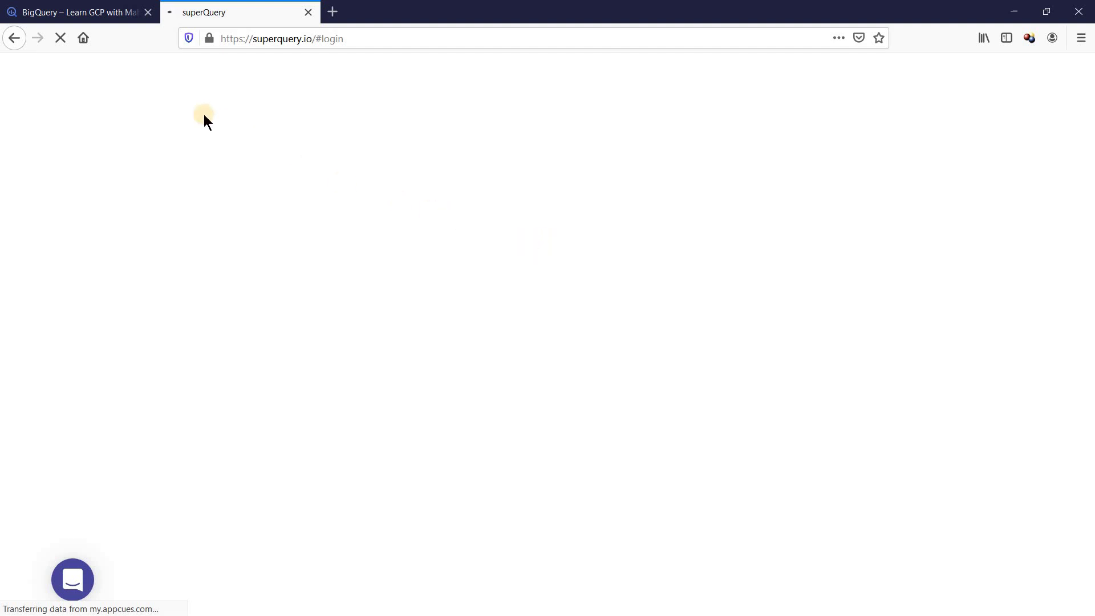
pyautogui.click(59, 15)
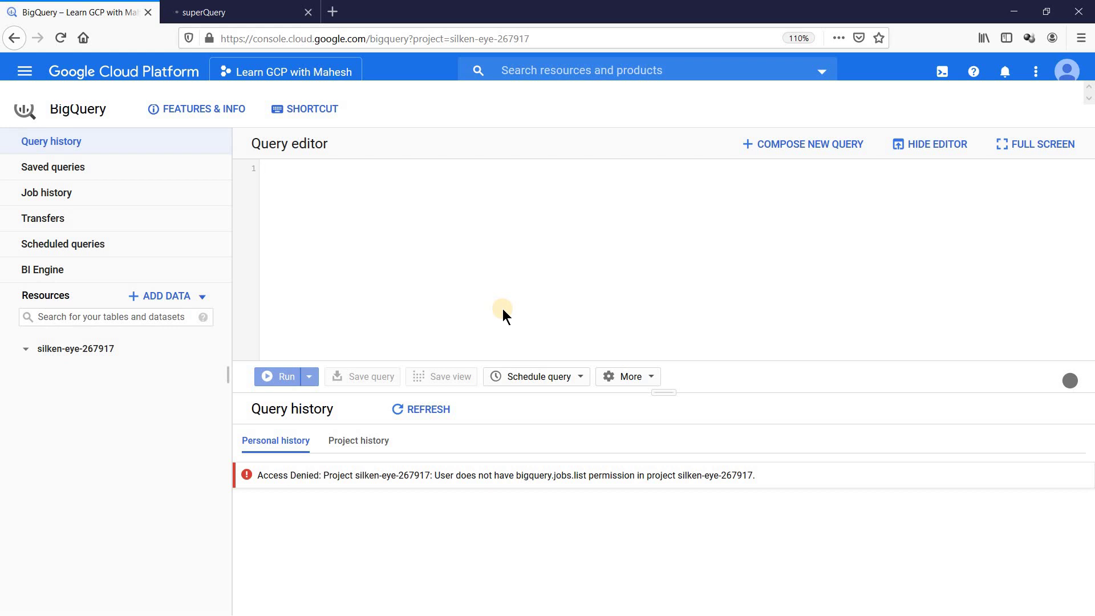
# Step: Expand project silken-eye-267917 in superQuery's Projects sidebar, showing it as an Empty Project
pyautogui.click(243, 12)
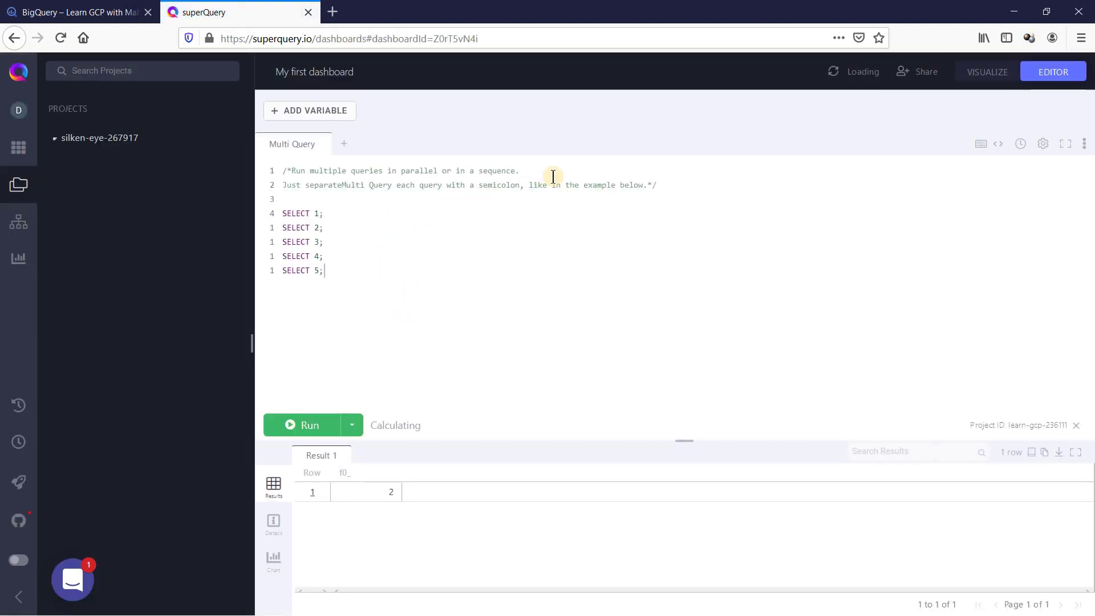
pyautogui.click(142, 10)
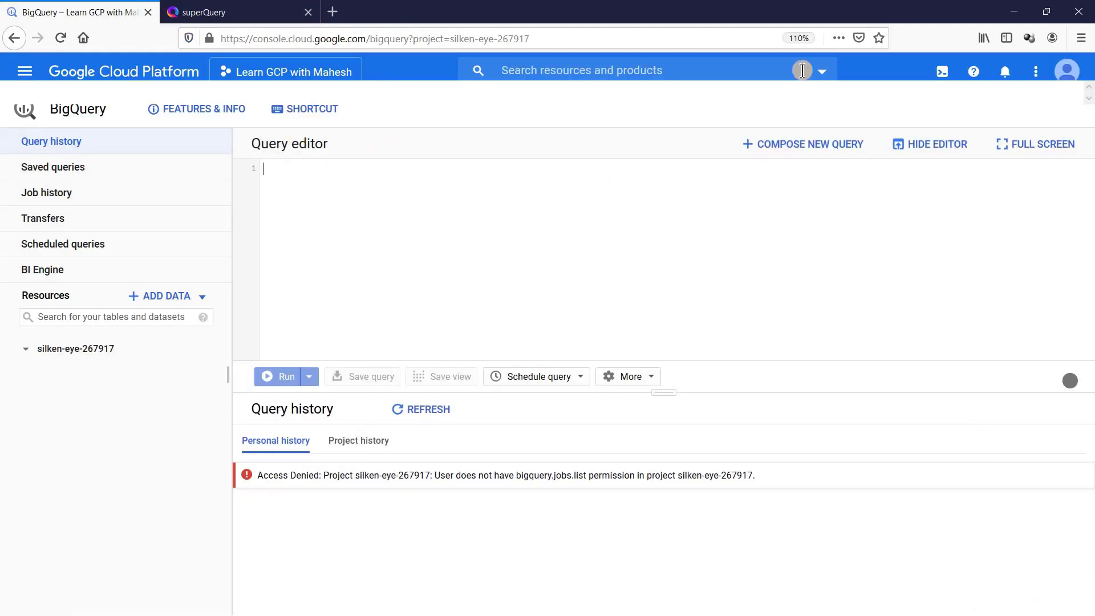
pyautogui.click(234, 13)
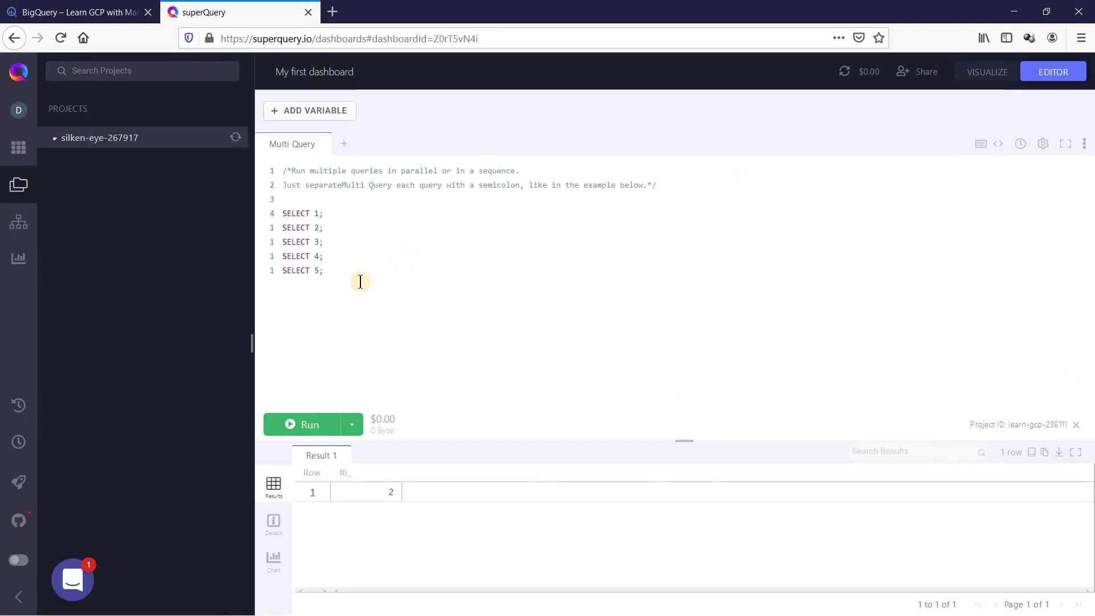
pyautogui.click(106, 139)
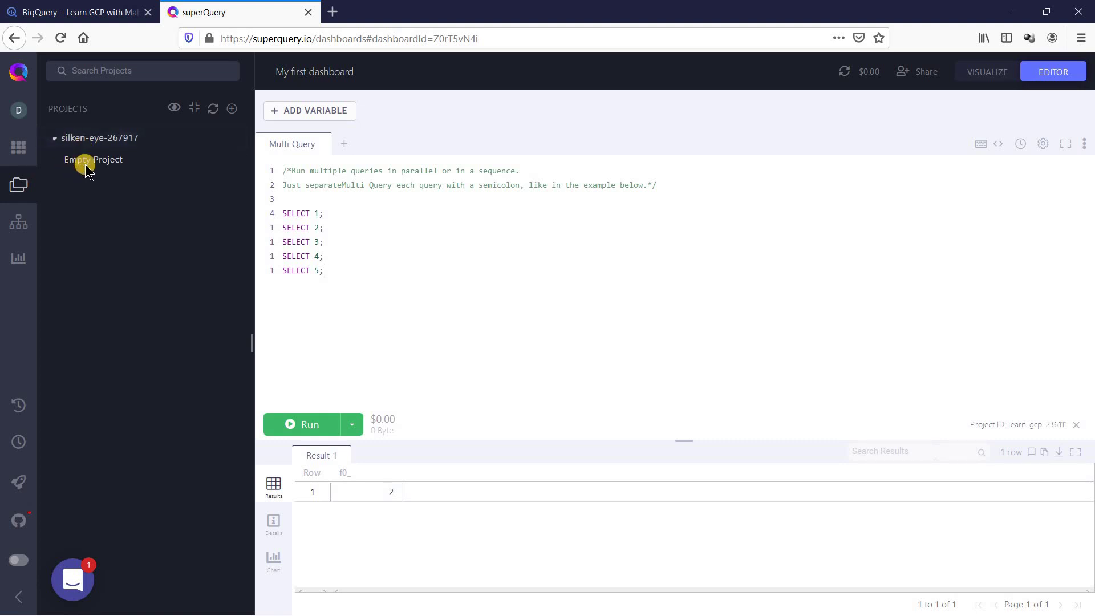
# Step: View the signed-in account panel in superQuery, then return to the projects list
pyautogui.click(72, 13)
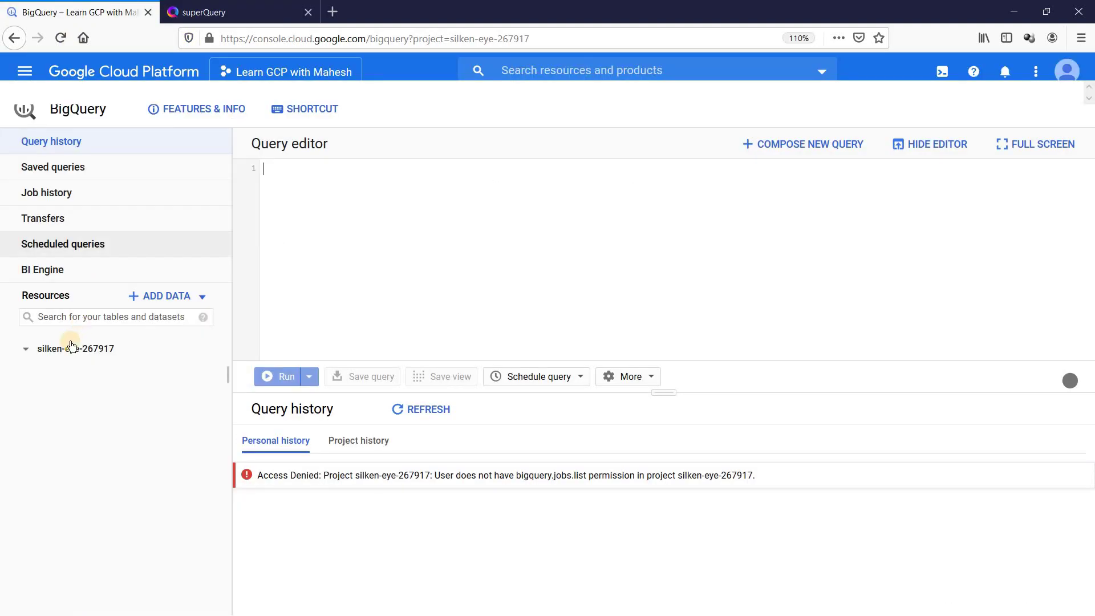
pyautogui.click(216, 11)
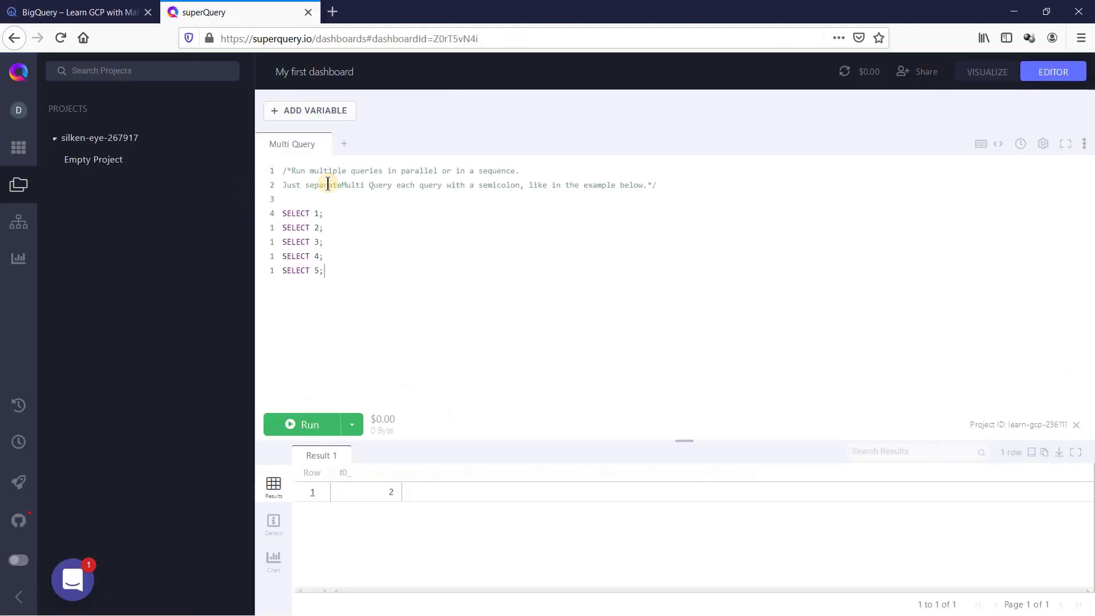
pyautogui.click(18, 111)
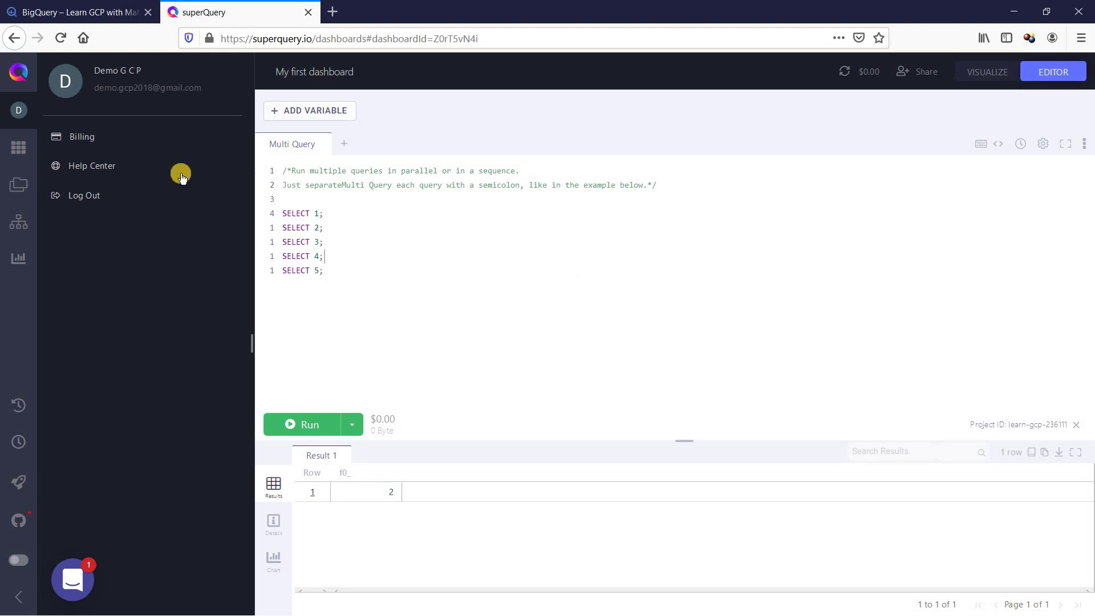
pyautogui.click(19, 185)
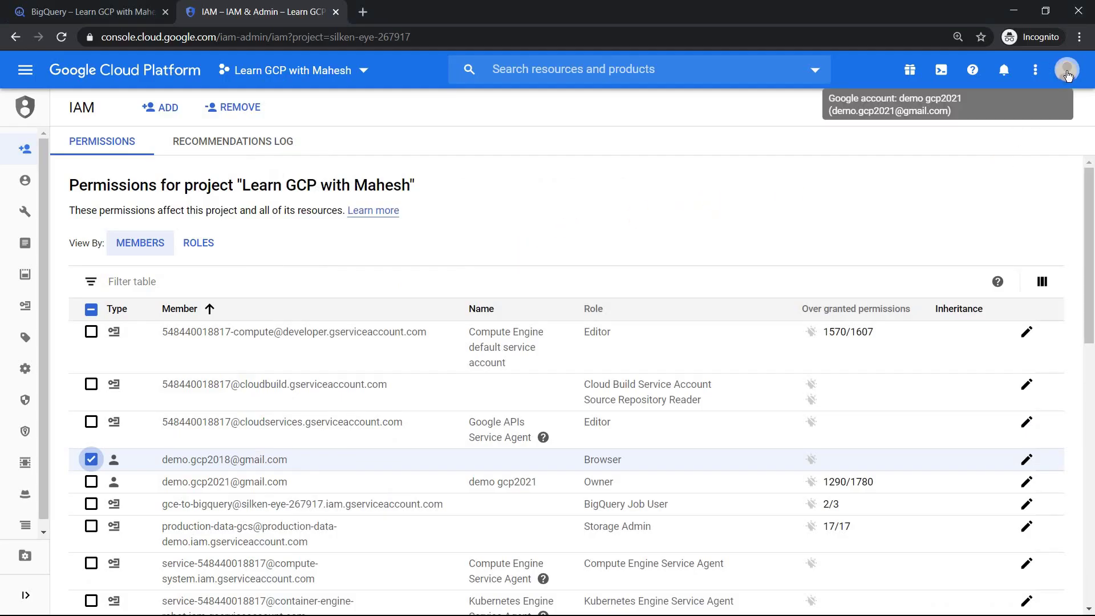
# Step: Start a new service account named superQuery-svc
pyautogui.click(74, 309)
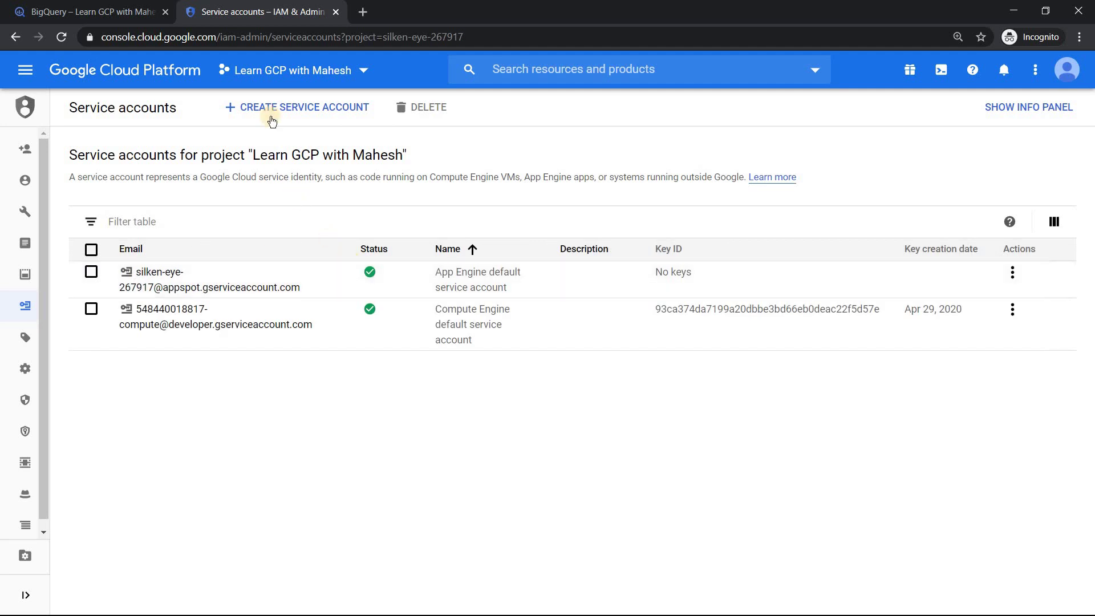
pyautogui.click(280, 110)
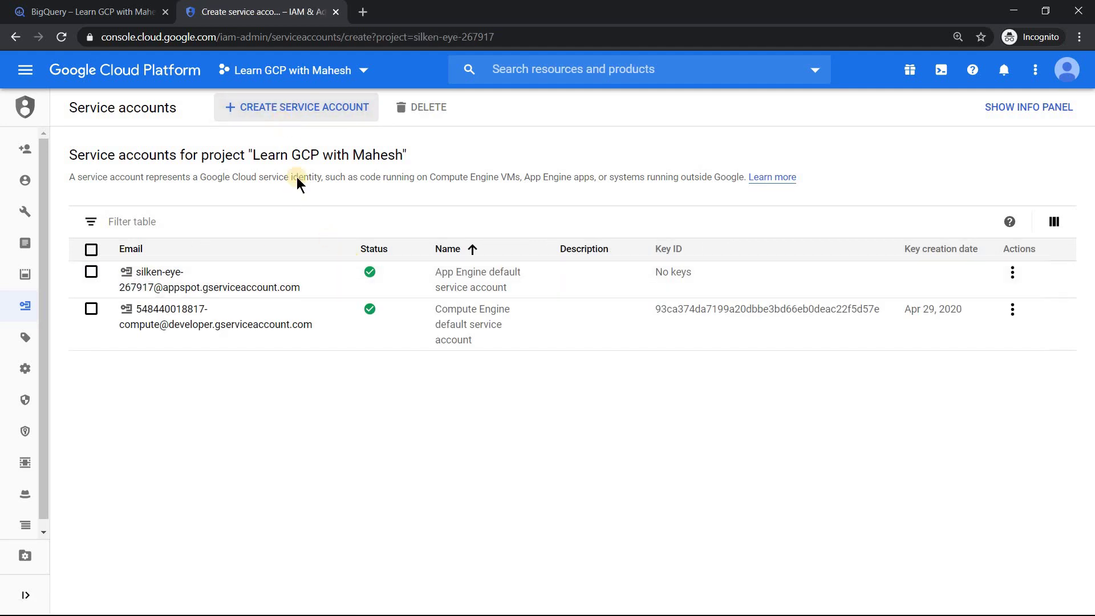
pyautogui.click(216, 245)
pyautogui.write('superQuer')
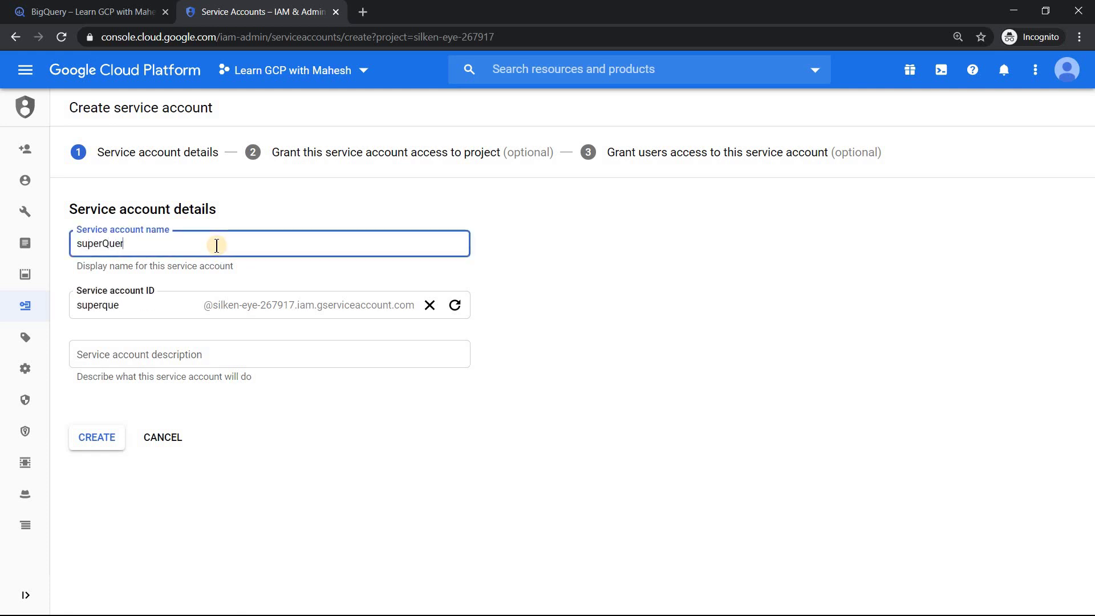
pyautogui.write('y-svc')
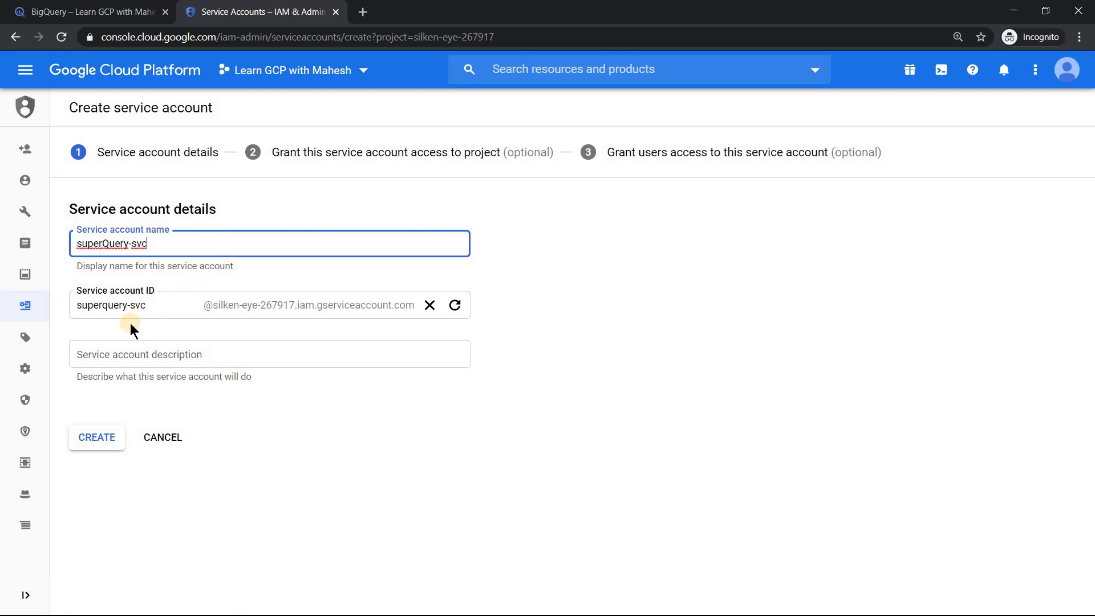
# Step: Give the service account the description 'Service Account to query via SuperQuery.io'
pyautogui.click(128, 356)
pyautogui.write('Service Accoutn')
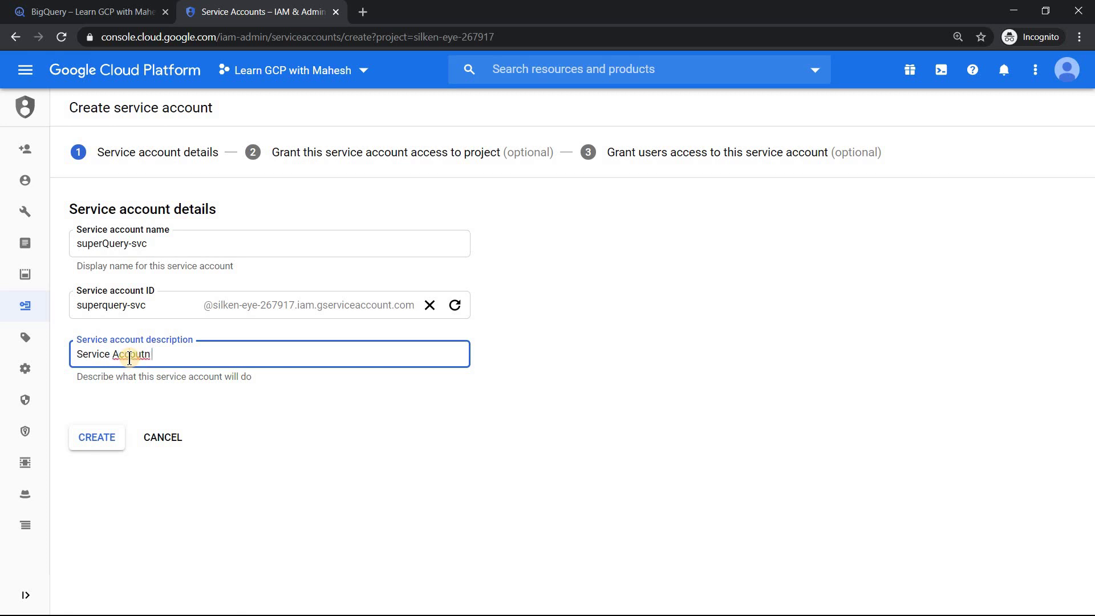
pyautogui.press('BackSpace')
pyautogui.press('BackSpace')
pyautogui.press('BackSpace')
pyautogui.write('unt to query via Super Quer')
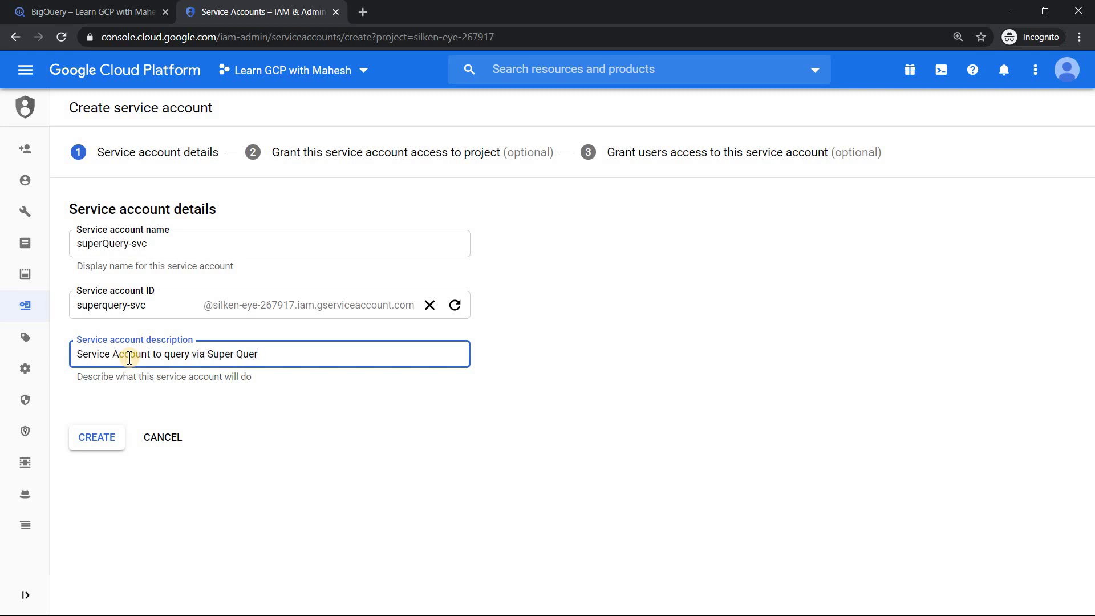
pyautogui.press('BackSpace')
pyautogui.press('BackSpace')
pyautogui.write('Query')
# Step: Create the superQuery-svc service account and grant it the BigQuery Data Viewer role
pyautogui.click(92, 437)
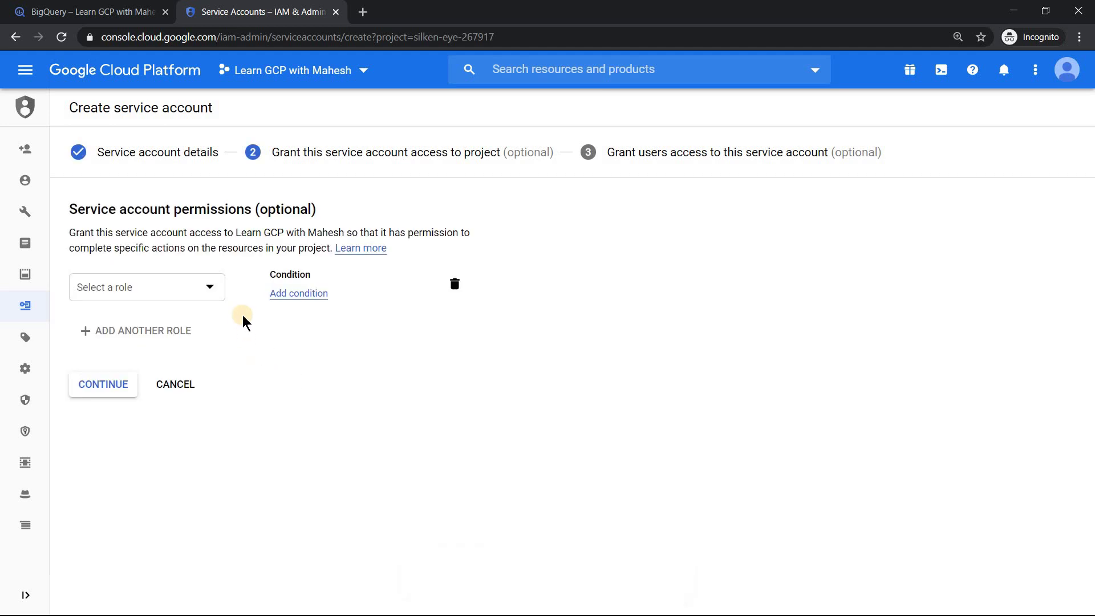
pyautogui.click(210, 287)
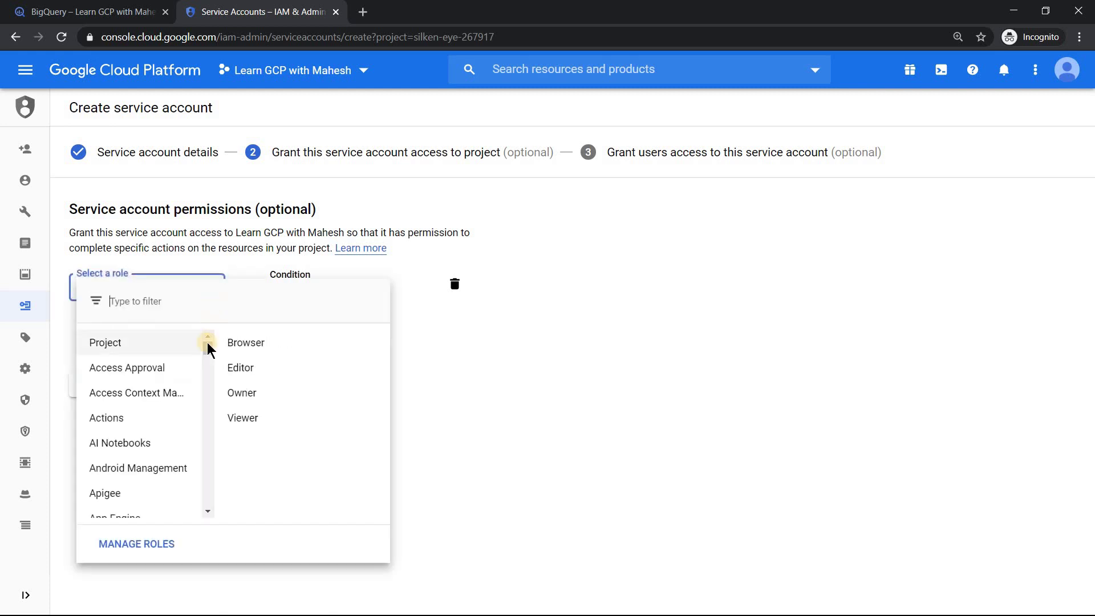
pyautogui.moveTo(206, 348); pyautogui.dragTo(206, 366)
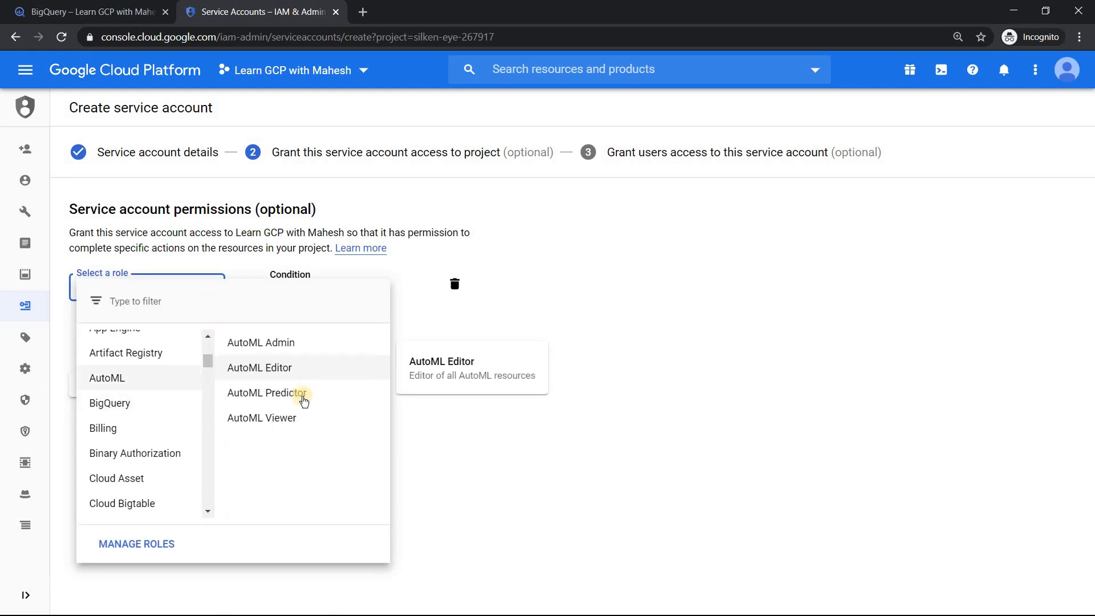
pyautogui.moveTo(140, 407)
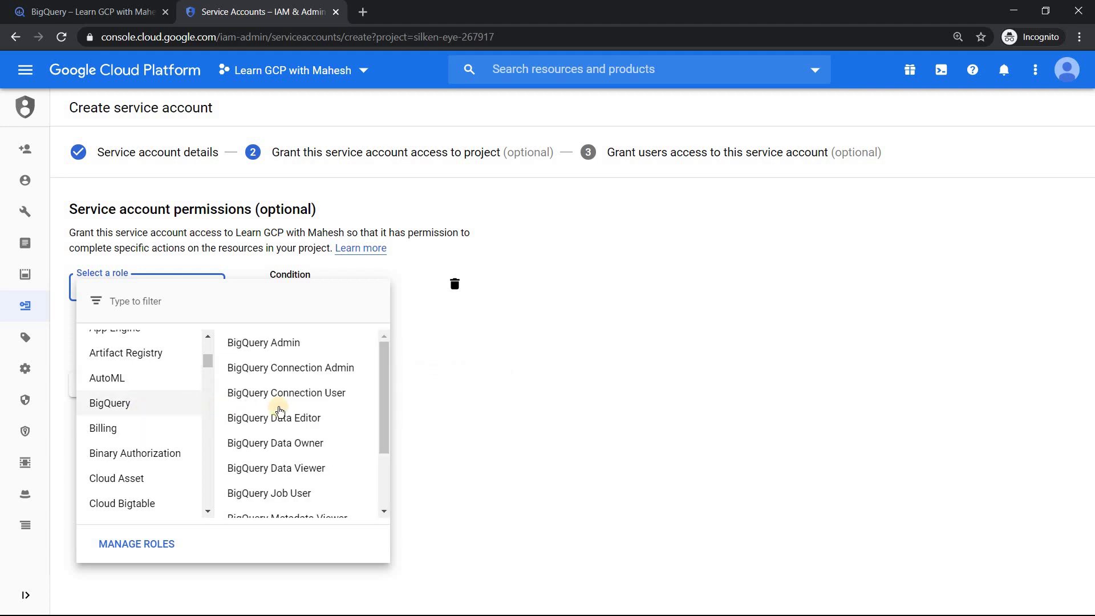
pyautogui.click(317, 470)
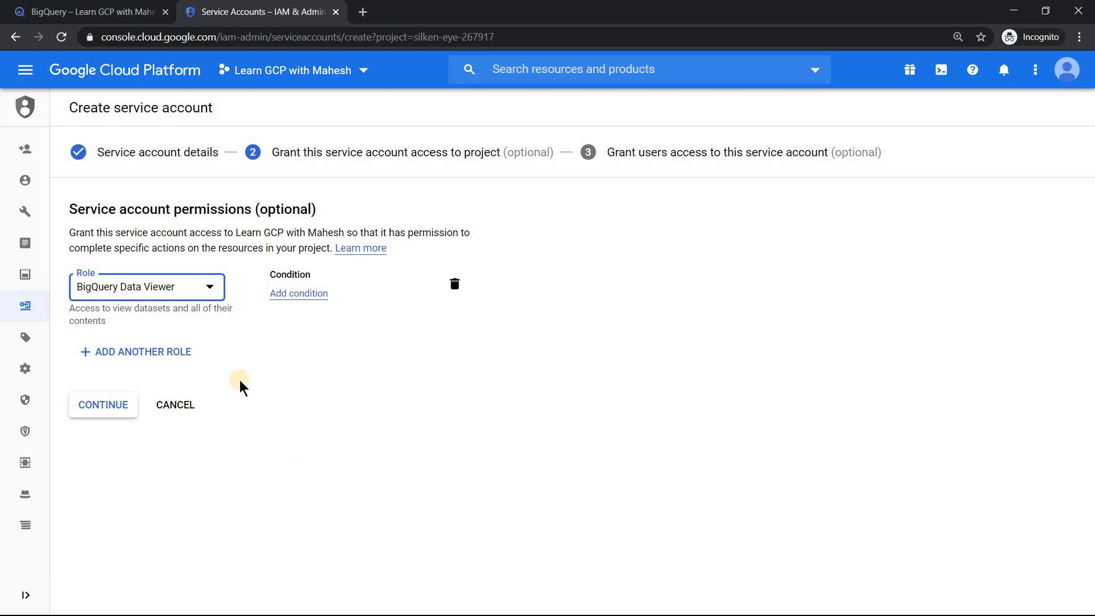
# Step: Add BigQuery Job User as a second role and confirm the roles
pyautogui.click(167, 355)
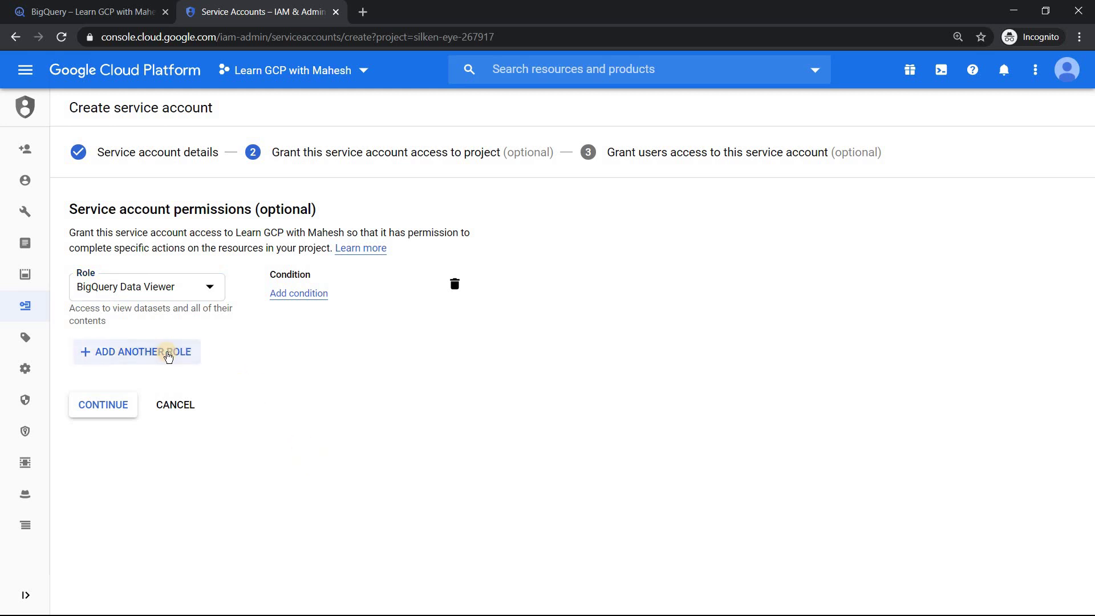
pyautogui.click(185, 358)
pyautogui.click(188, 364)
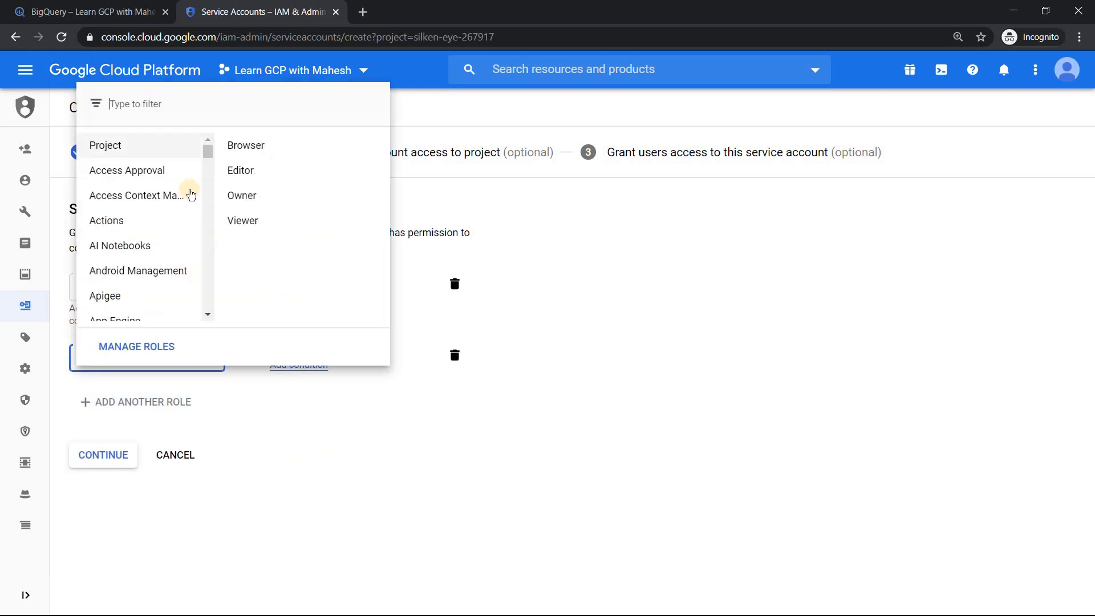
pyautogui.moveTo(205, 161); pyautogui.dragTo(207, 176)
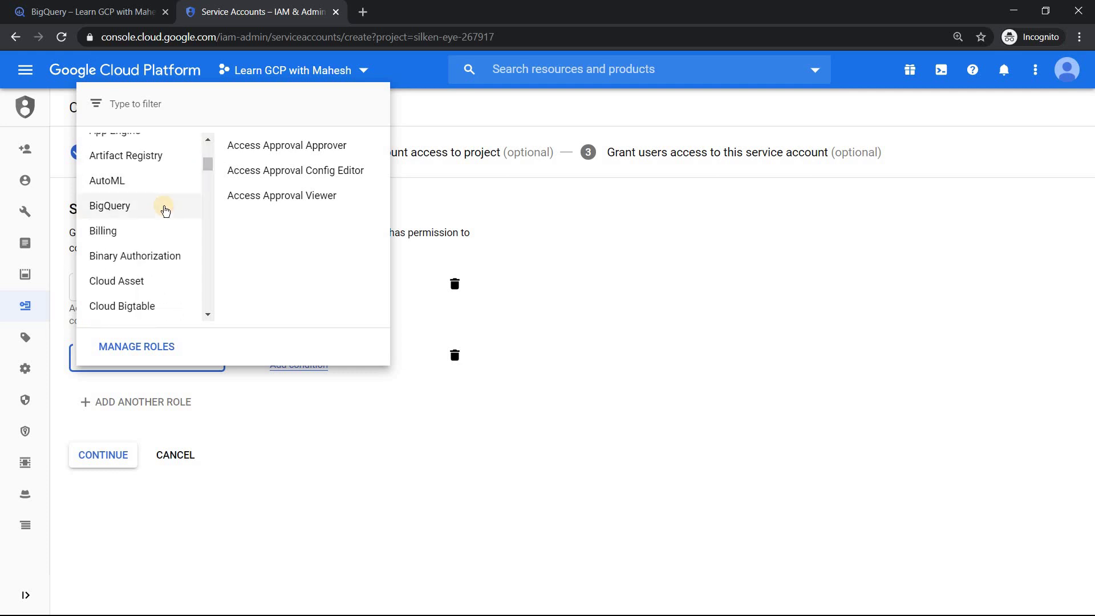
pyautogui.click(163, 206)
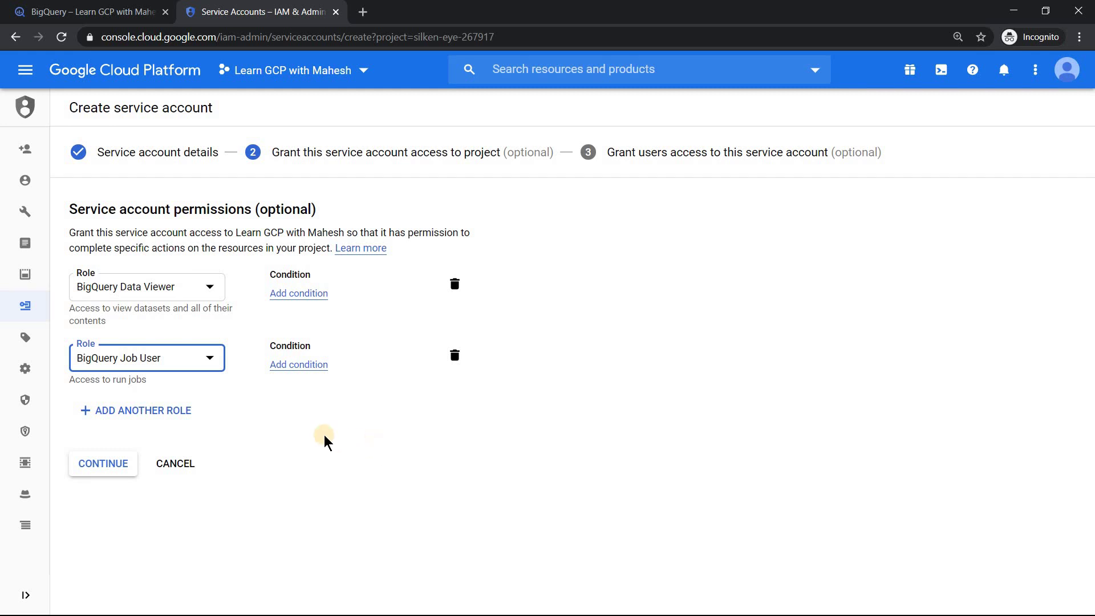
pyautogui.click(106, 465)
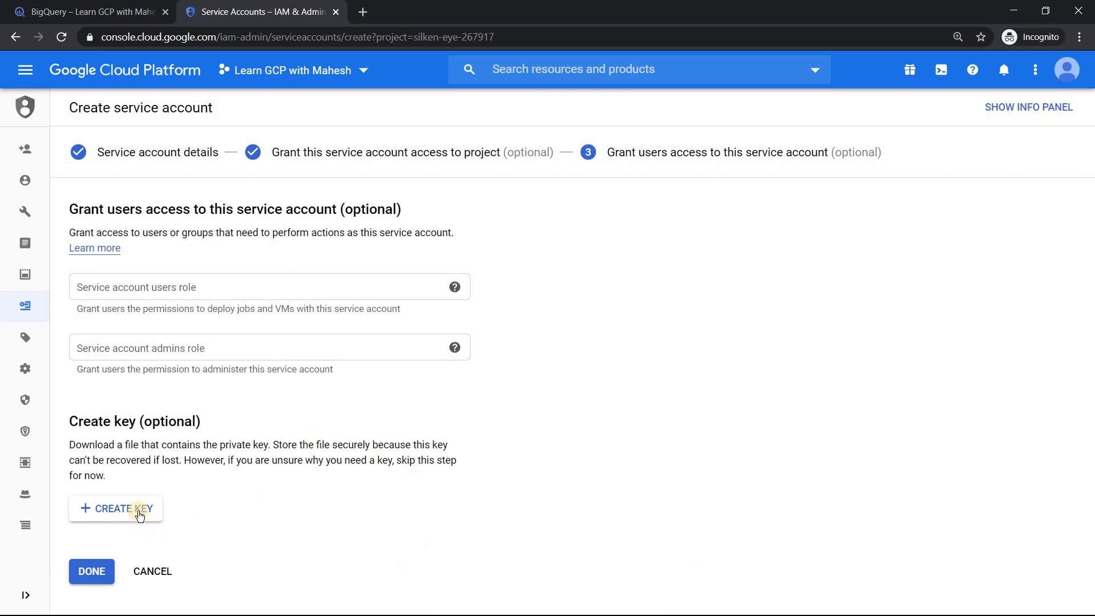
# Step: Generate a JSON key for the service account and dismiss the key-saved notice
pyautogui.click(140, 510)
pyautogui.click(688, 306)
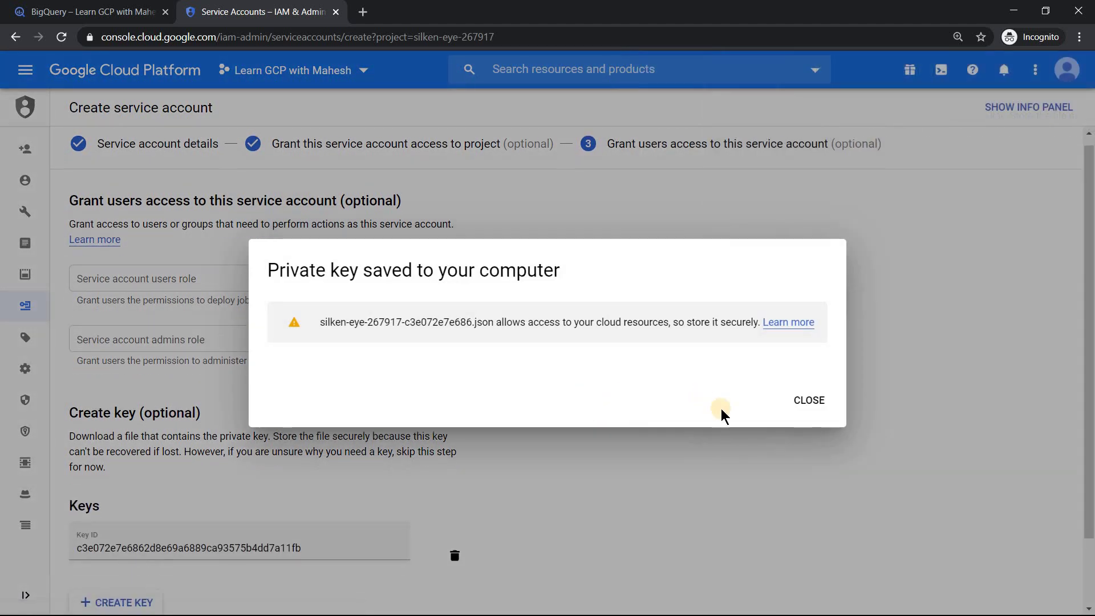
pyautogui.click(805, 401)
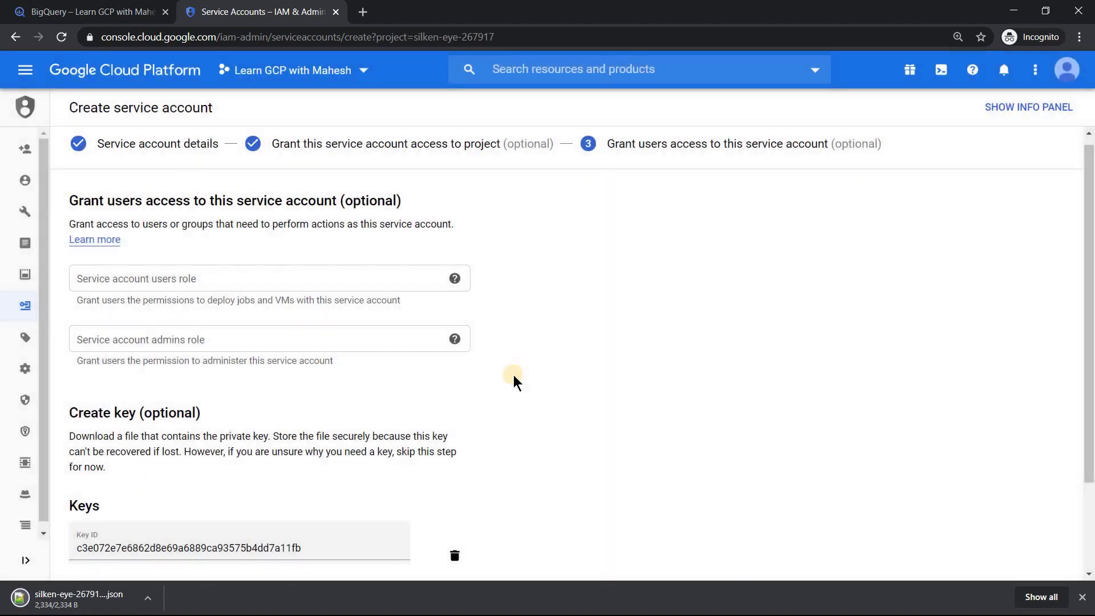
# Step: Finish the service account setup and open the downloaded JSON key file
pyautogui.scroll(-2, 513, 376)
pyautogui.click(87, 550)
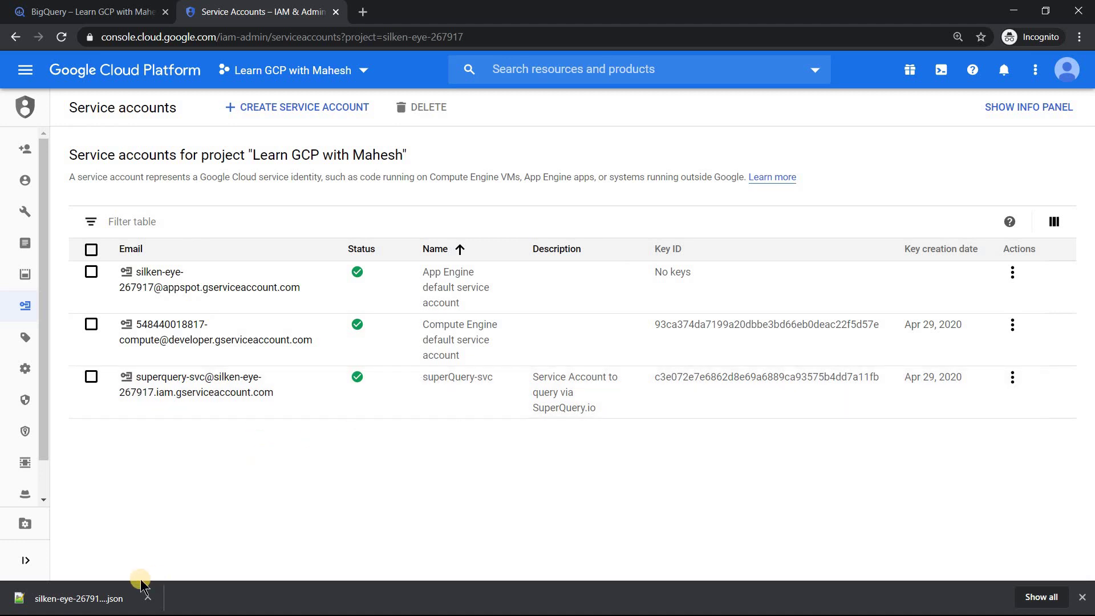
pyautogui.click(118, 593)
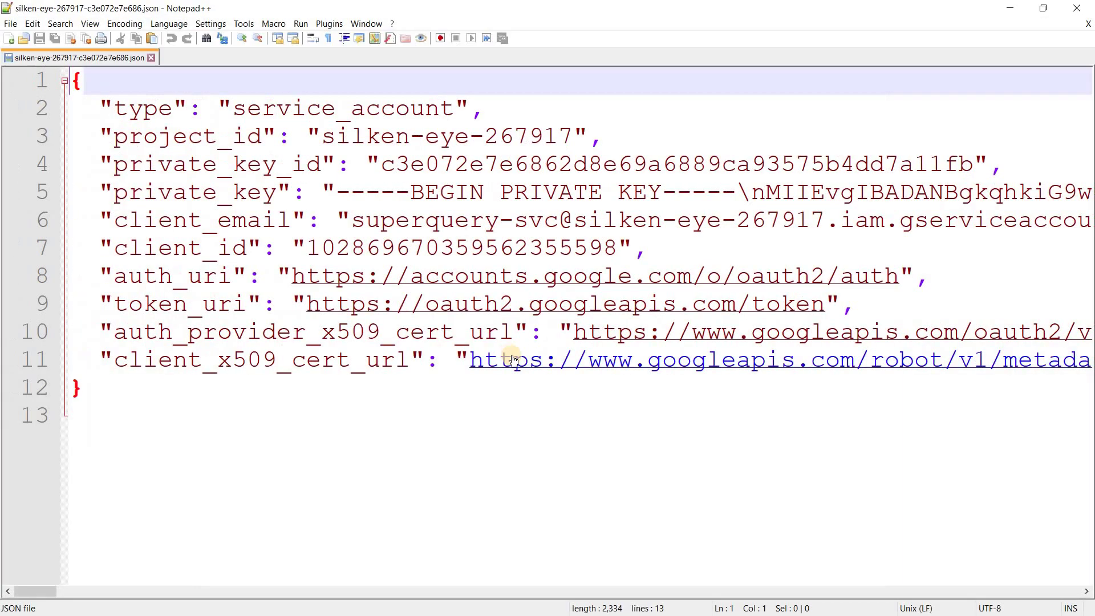
# Step: Select all of the service-account JSON key text in Notepad++ for copying
pyautogui.hotkey('ctrl', 'a')
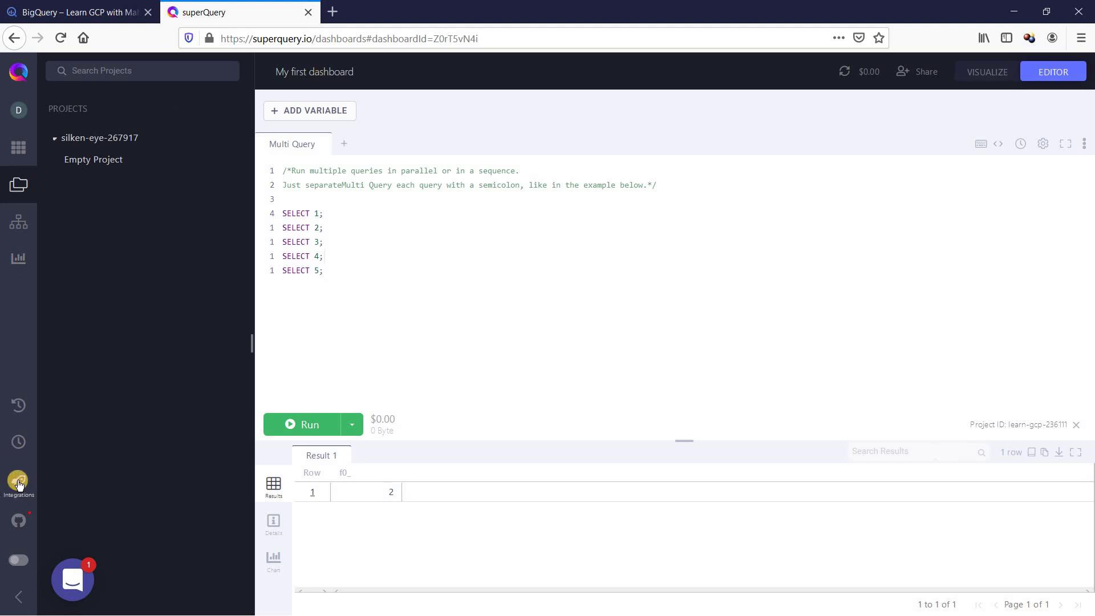
# Step: Open the Google BigQuery connection from Configured Integrations for editing
pyautogui.click(19, 485)
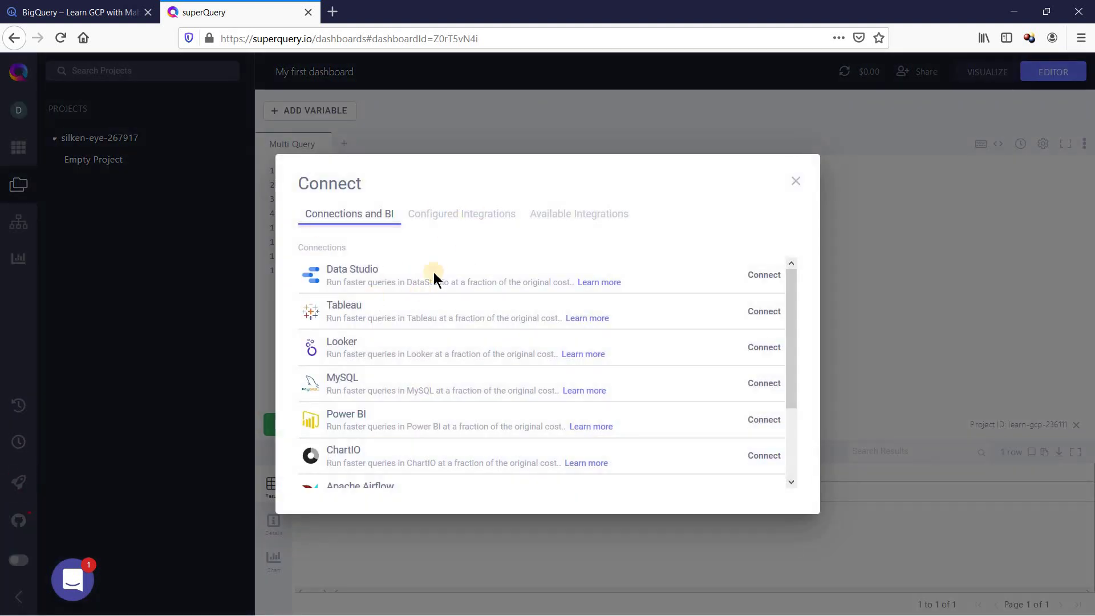
pyautogui.click(479, 217)
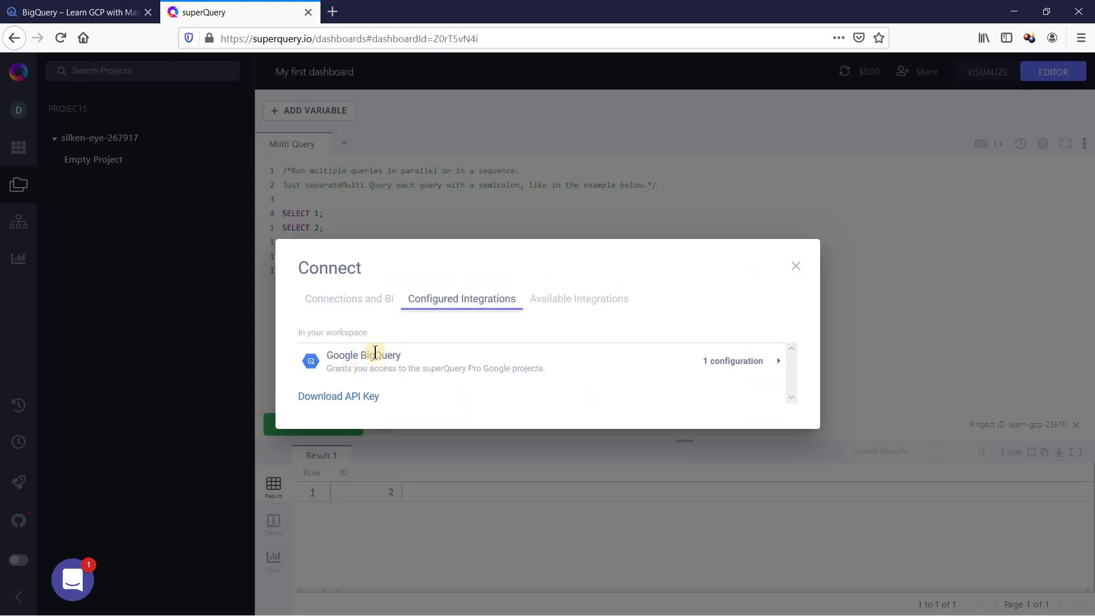
pyautogui.click(777, 363)
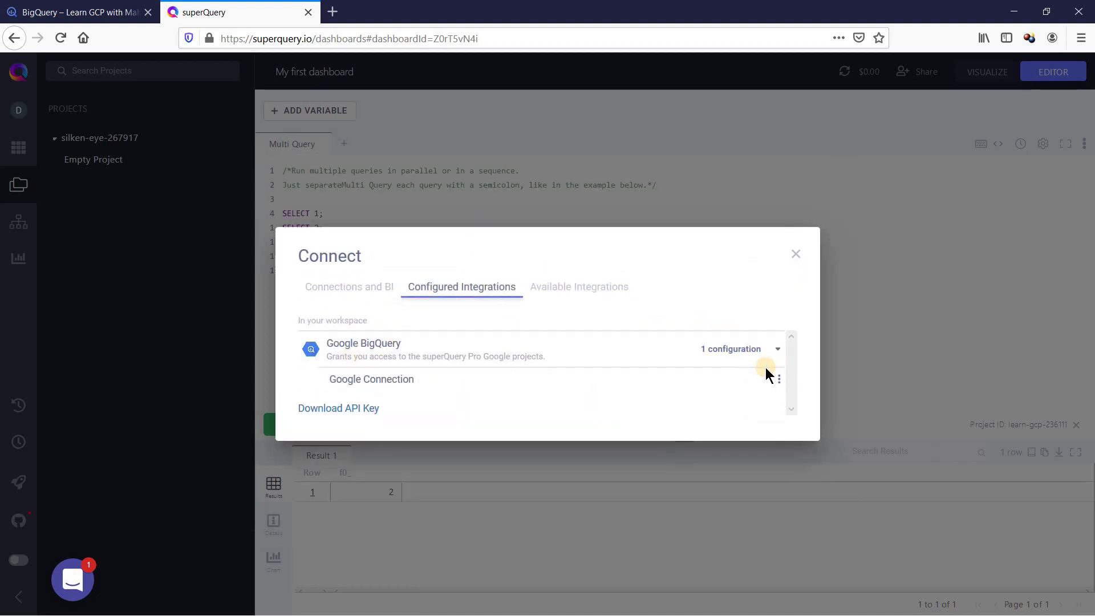
pyautogui.moveTo(361, 379)
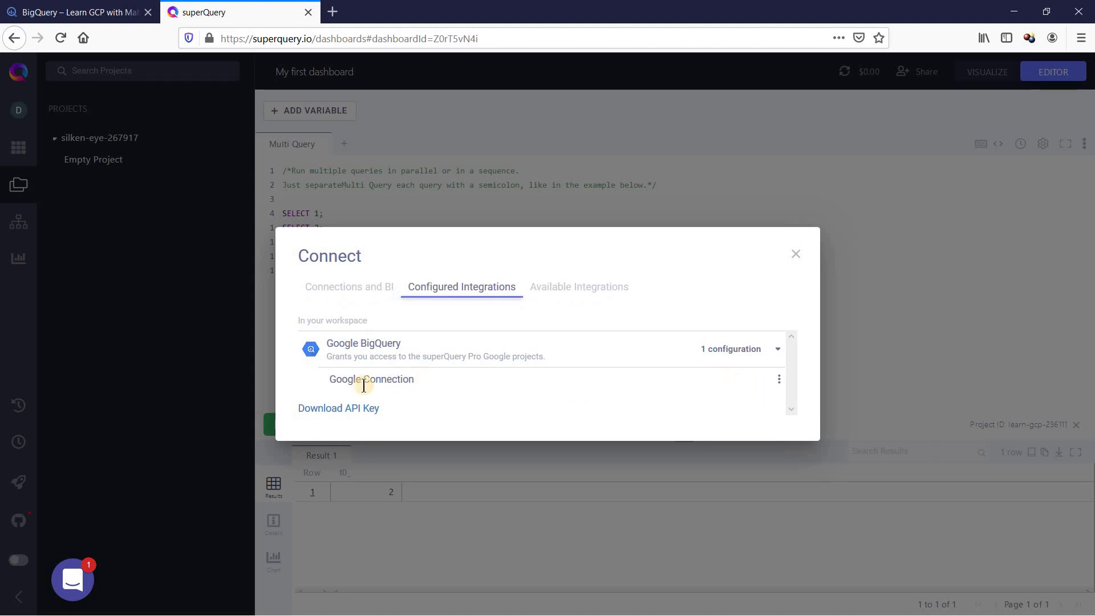
pyautogui.click(779, 380)
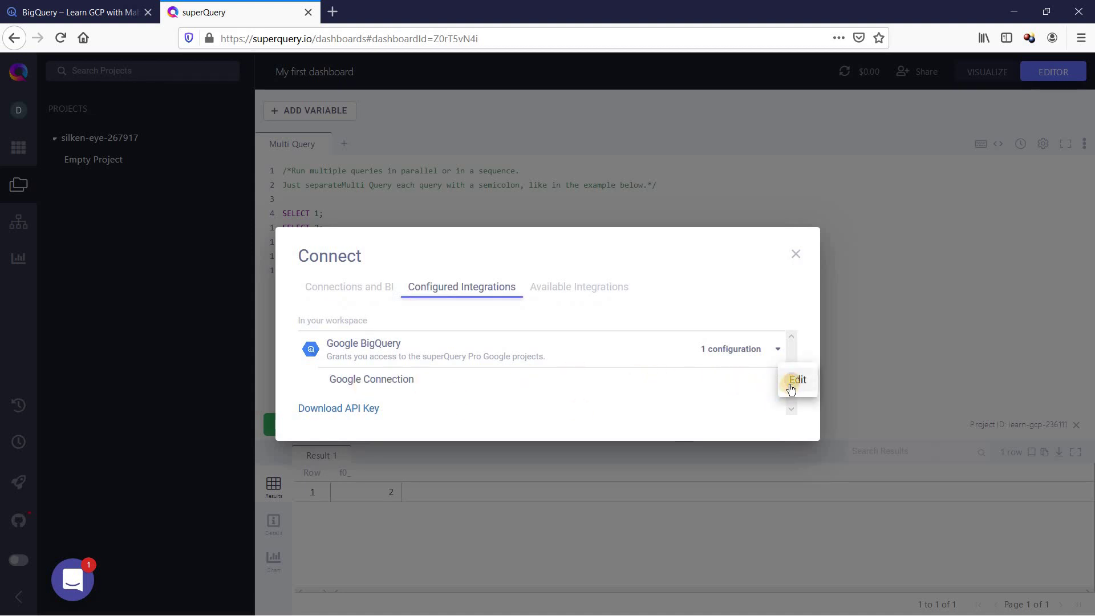
pyautogui.click(795, 380)
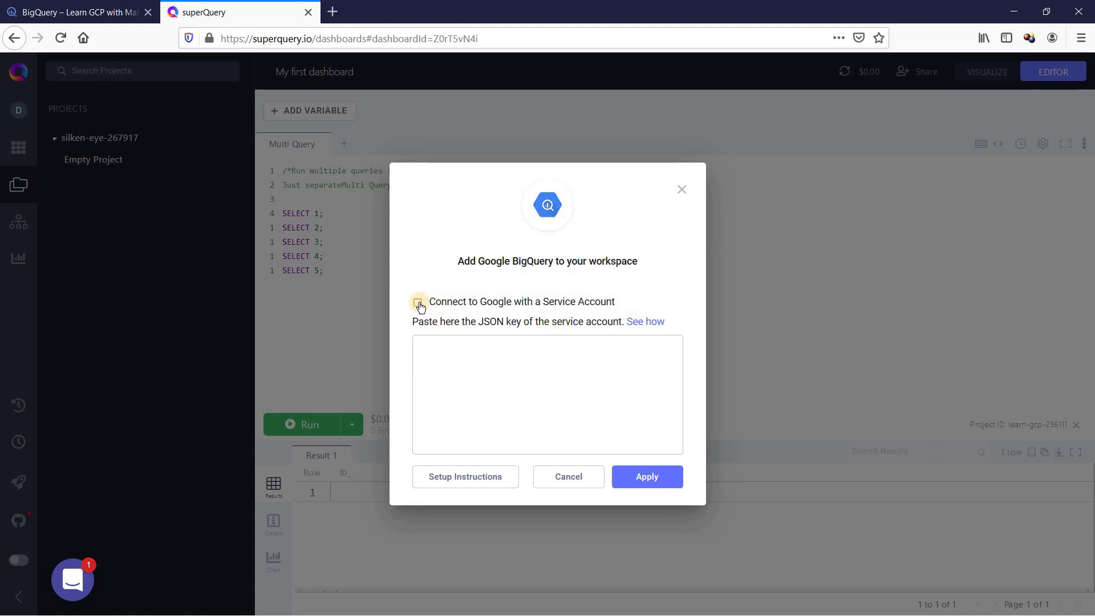
# Step: Switch the connection to service-account authentication using the pasted JSON key and apply it
pyautogui.click(418, 303)
pyautogui.click(456, 360)
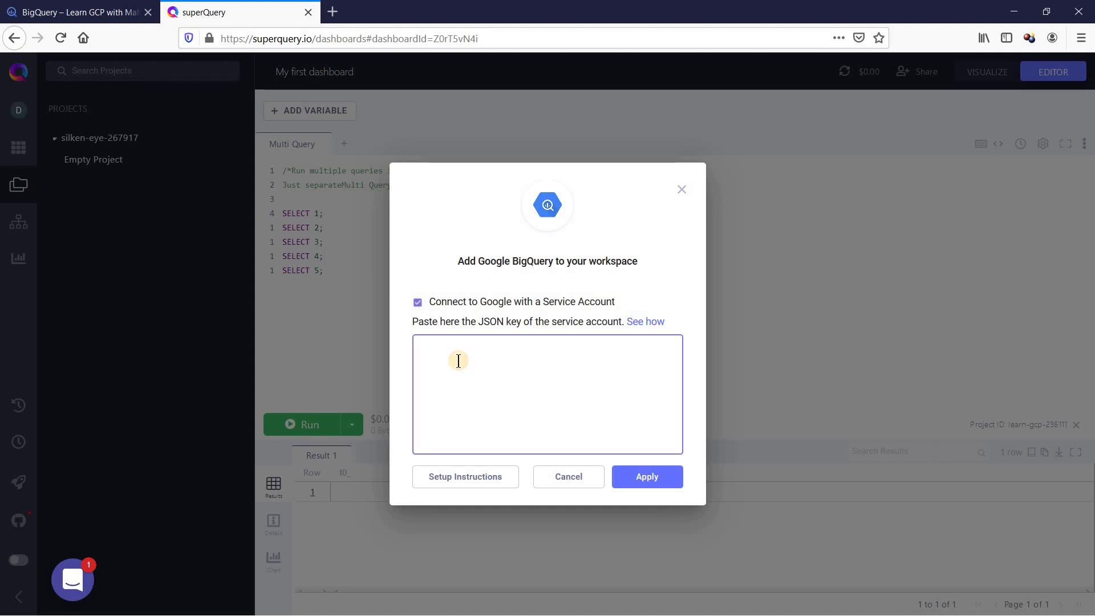
pyautogui.hotkey('ctrl', 'v')
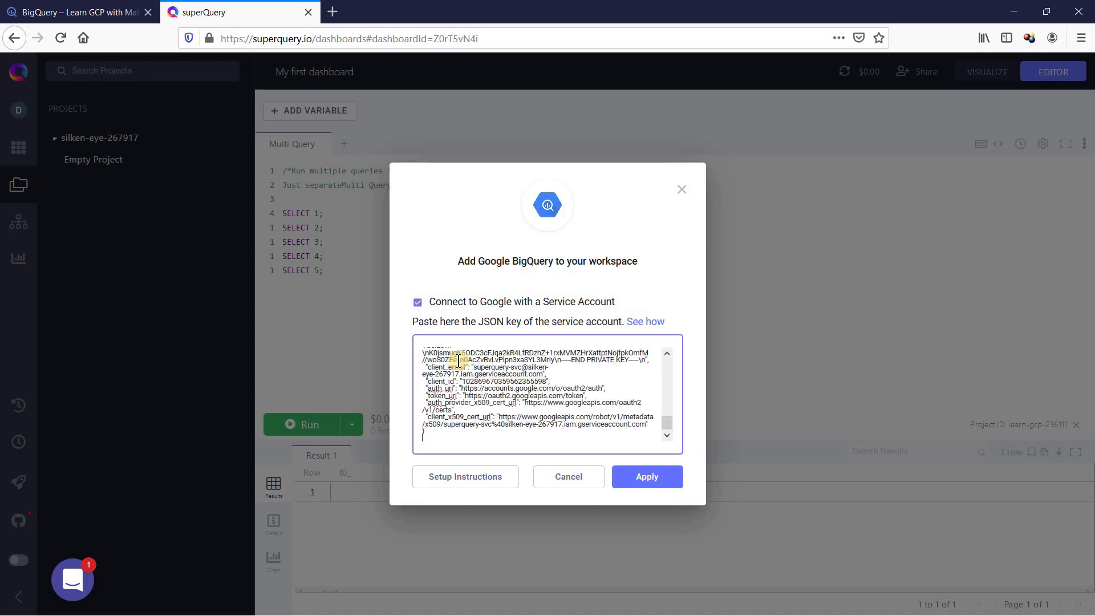
pyautogui.click(635, 478)
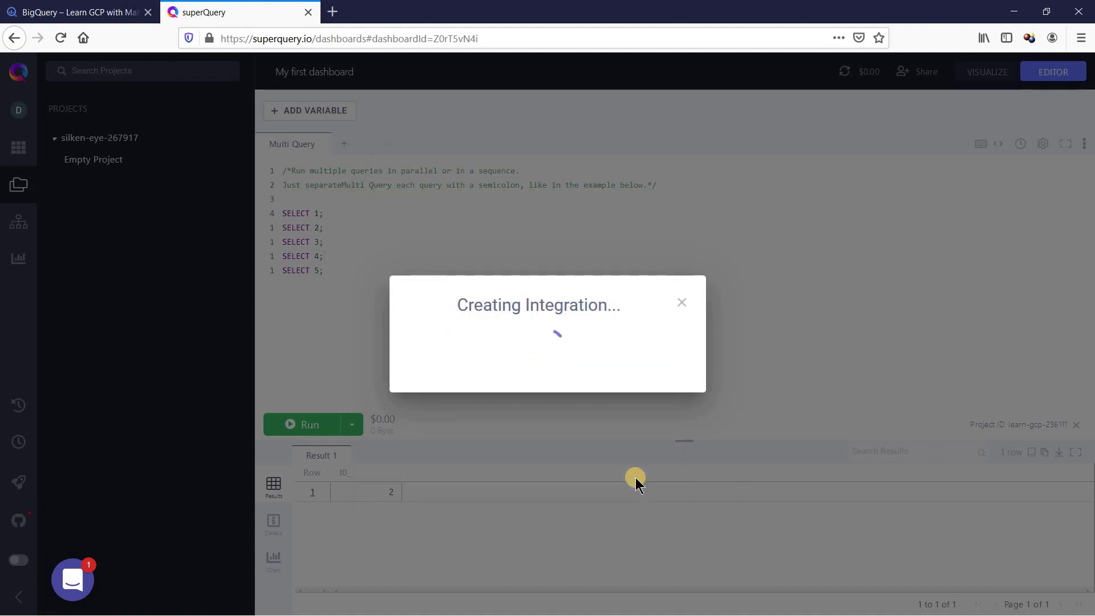
pyautogui.click(549, 370)
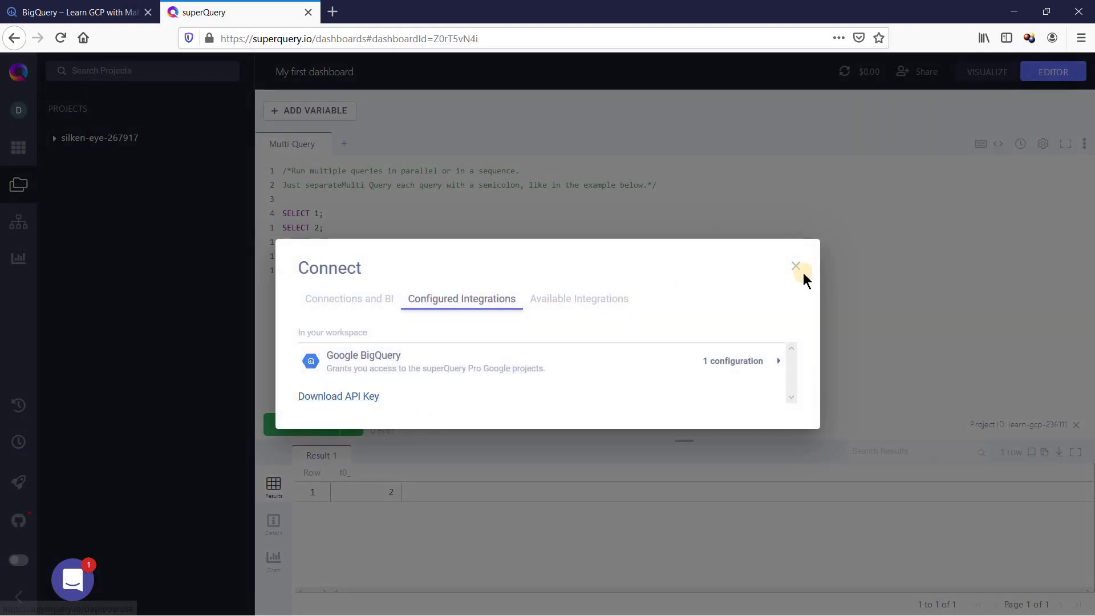
pyautogui.click(794, 267)
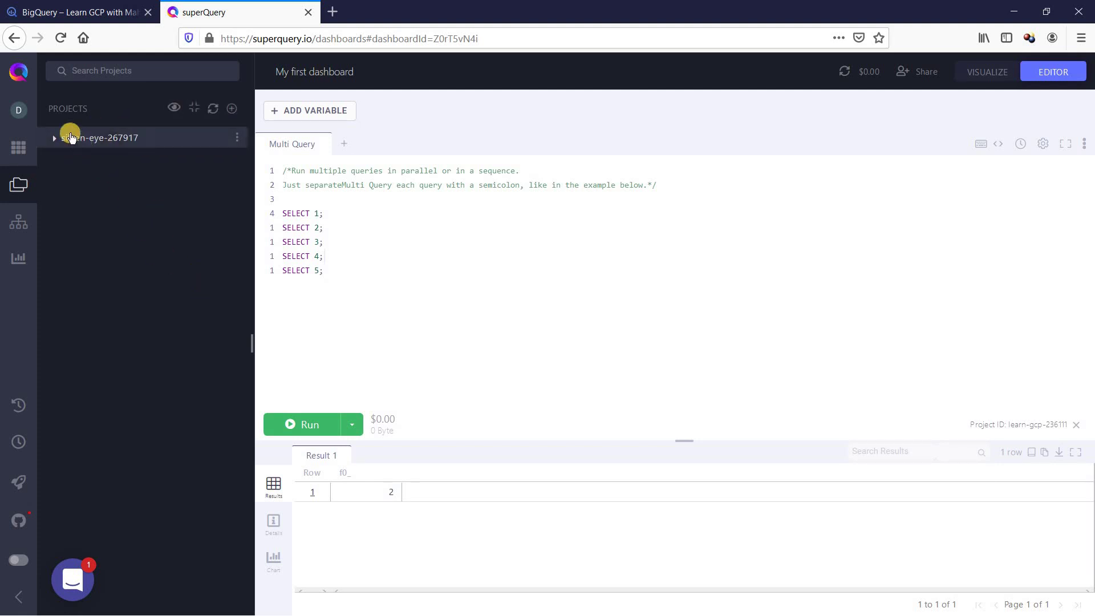
# Step: Refresh the project, expand the demo dataset, and show demo_tbl details (4 rows, 96 Bytes, US)
pyautogui.click(54, 138)
pyautogui.click(235, 138)
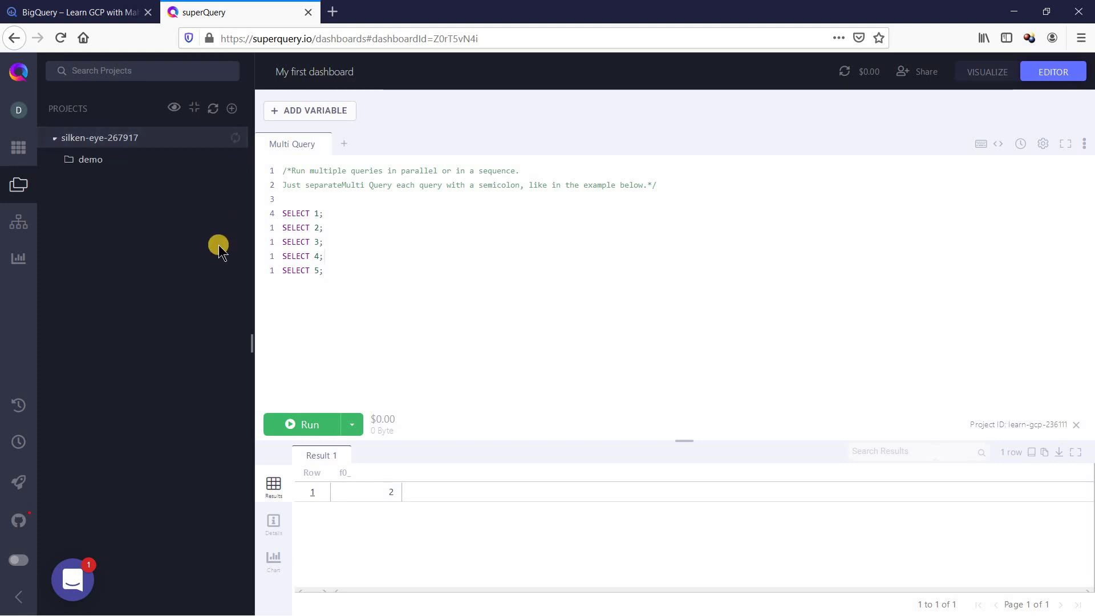
pyautogui.click(86, 160)
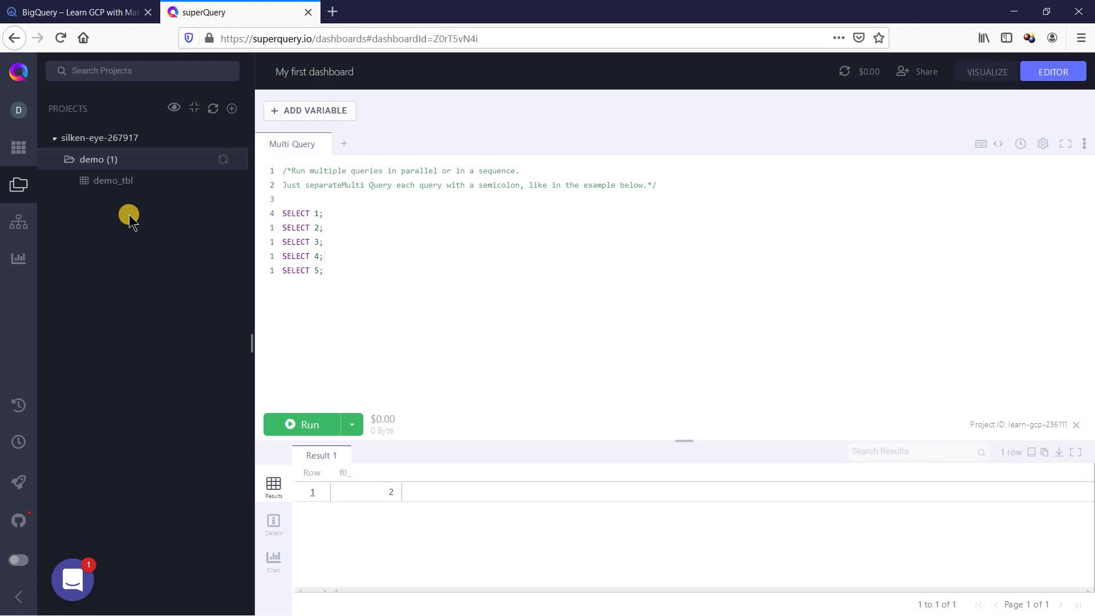
pyautogui.click(121, 185)
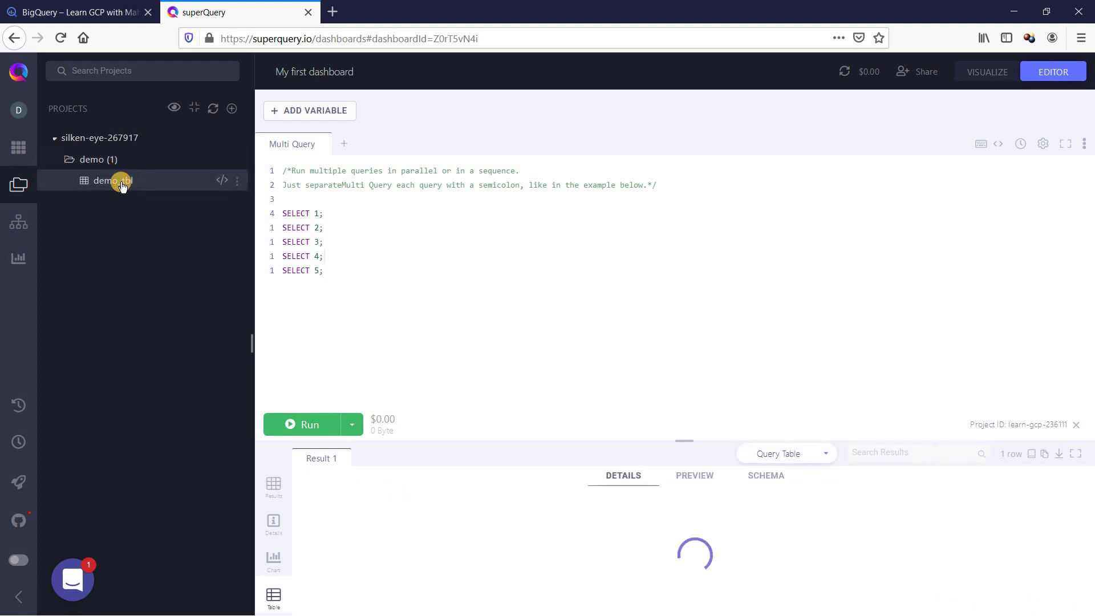
pyautogui.moveTo(688, 440); pyautogui.dragTo(688, 310)
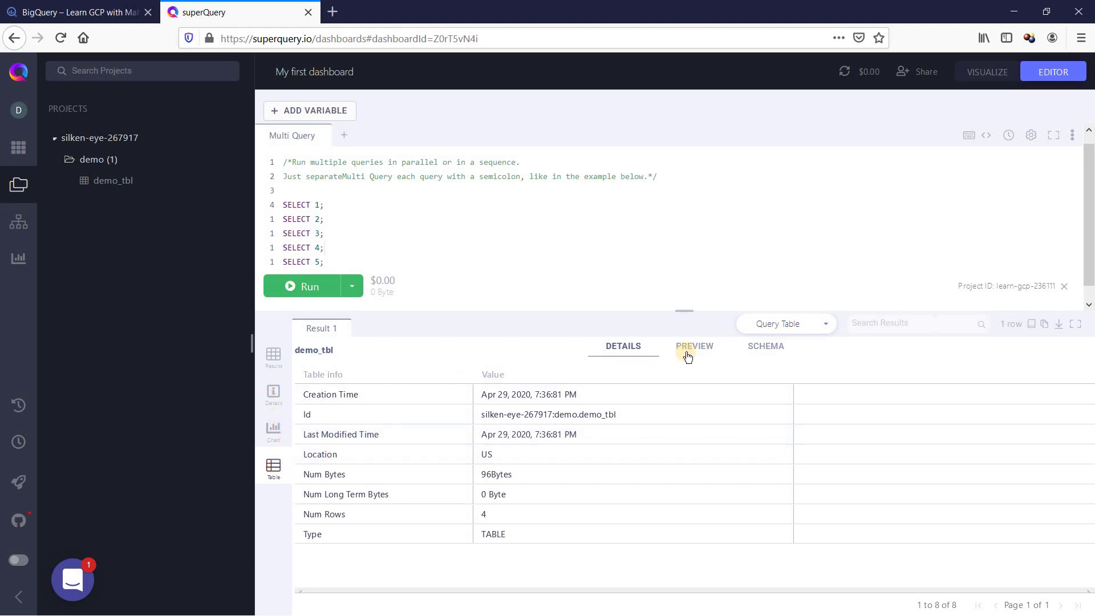
# Step: Preview demo_tbl's four rows, then add a new empty query tab, Tab 1
pyautogui.click(692, 345)
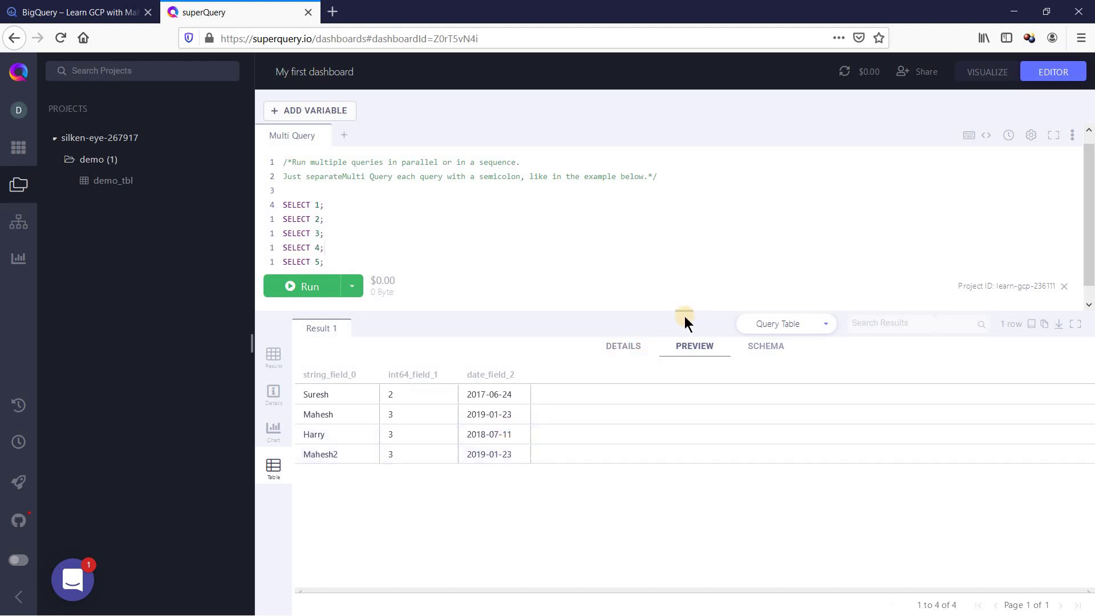
pyautogui.moveTo(687, 310); pyautogui.dragTo(690, 357)
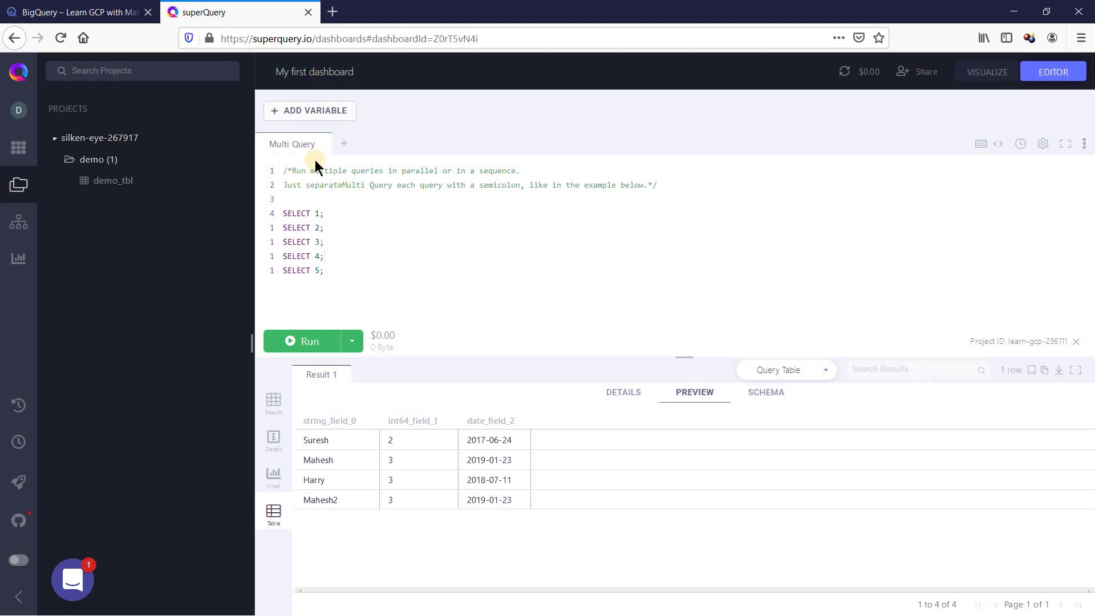
pyautogui.click(347, 147)
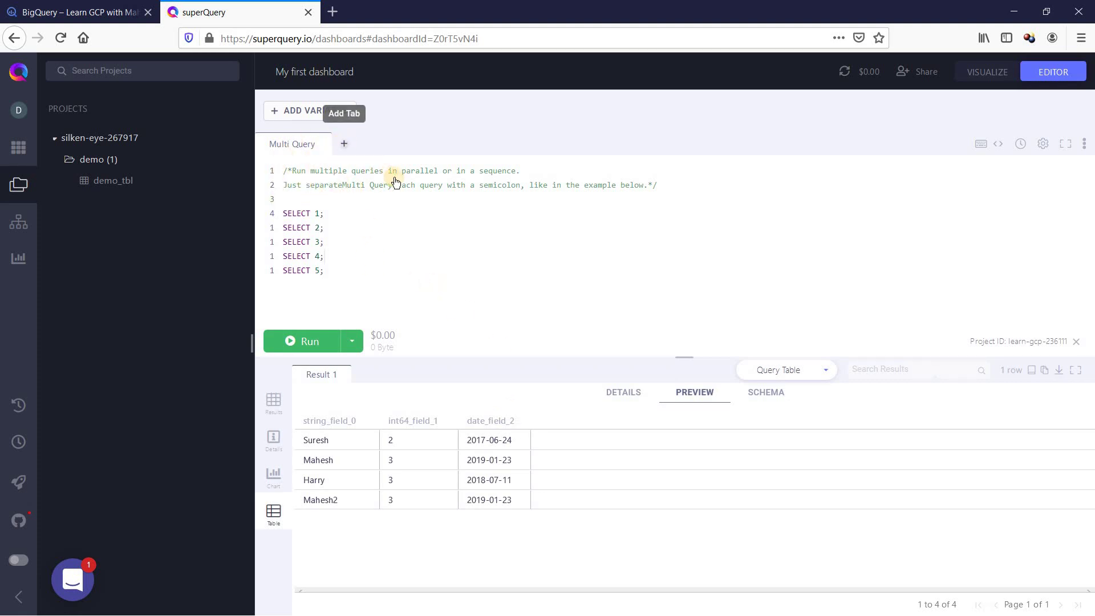
pyautogui.click(357, 179)
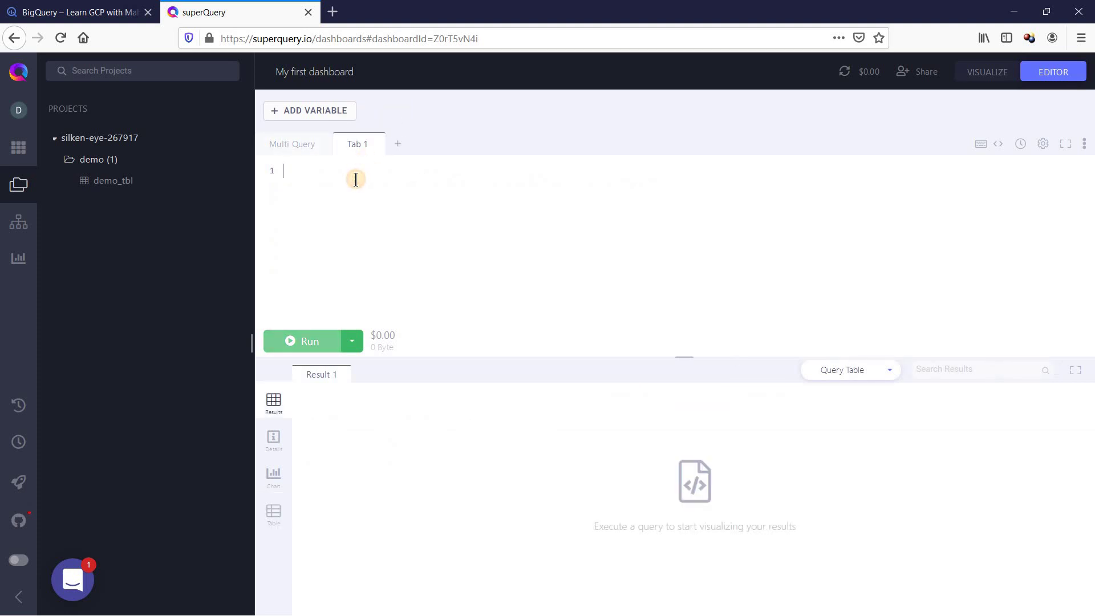
# Step: Inspect demo_tbl's table info and generate a ready-made query for it
pyautogui.click(107, 180)
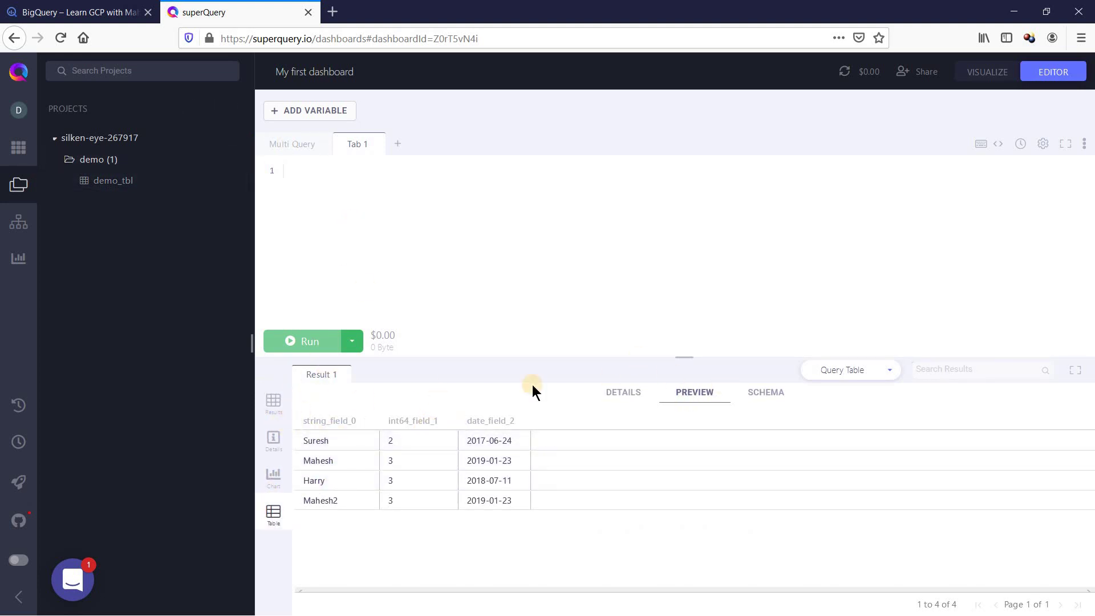
pyautogui.click(625, 392)
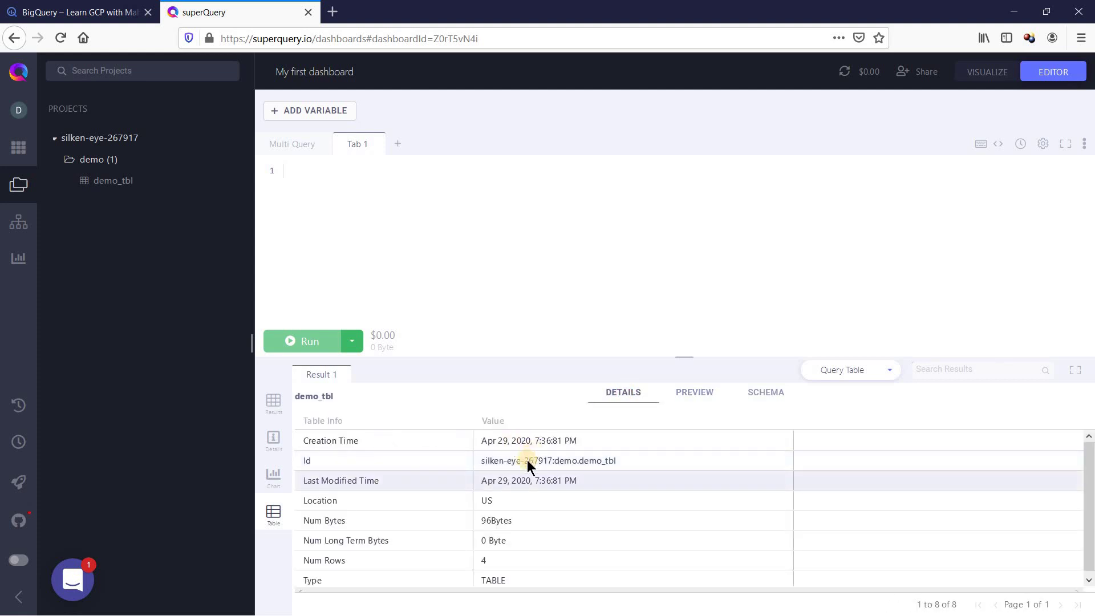
pyautogui.moveTo(505, 457); pyautogui.dragTo(538, 463)
pyautogui.click(867, 375)
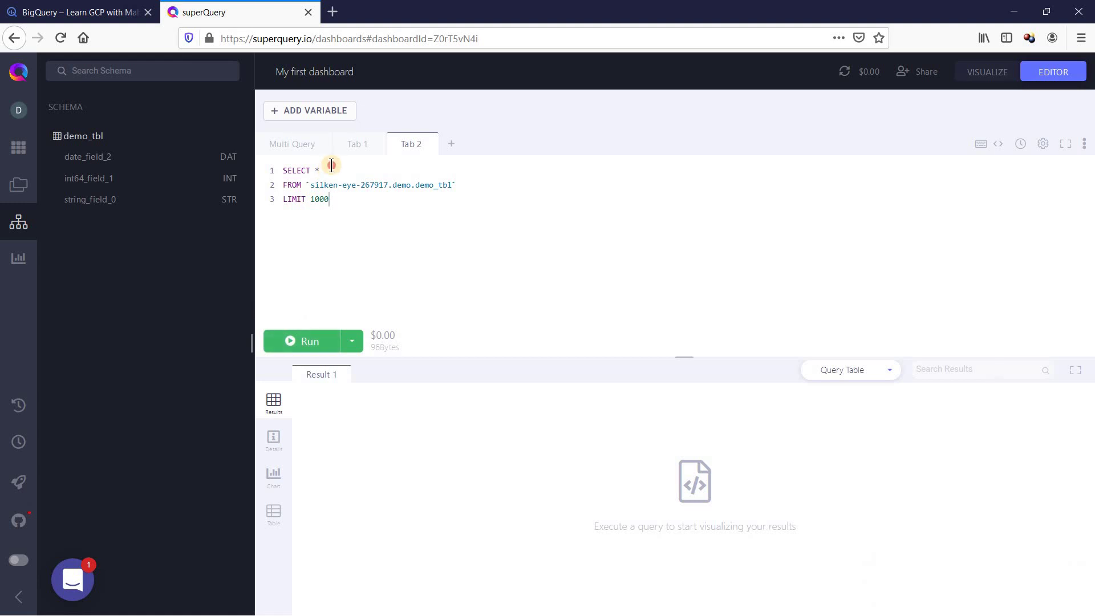
# Step: Make the query select string_field_0 and check its 32 Bytes, $0.00 estimate
pyautogui.write('st')
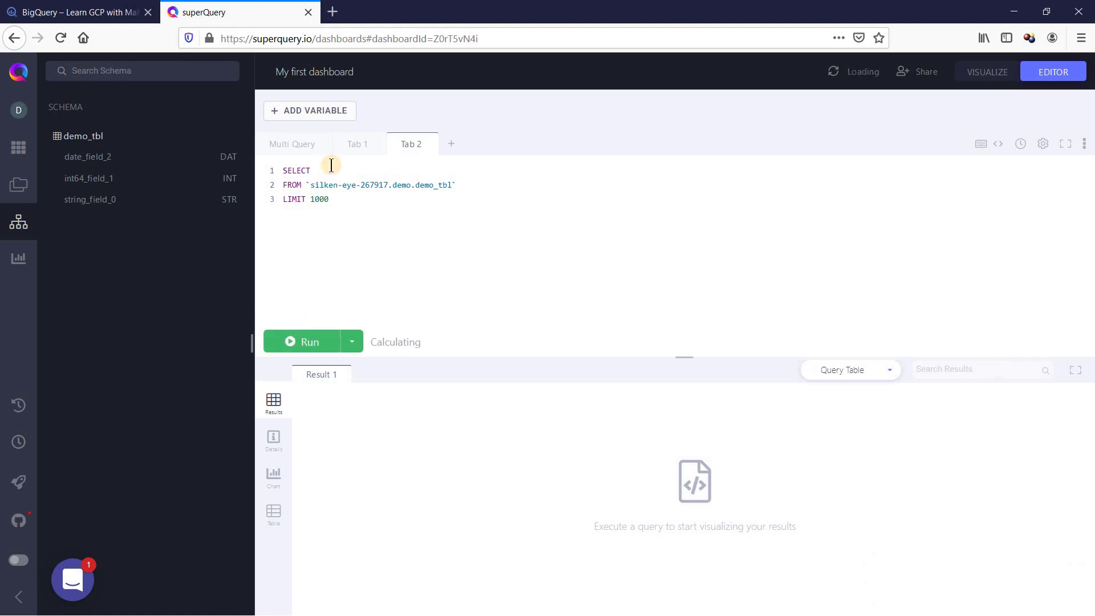
pyautogui.click(344, 187)
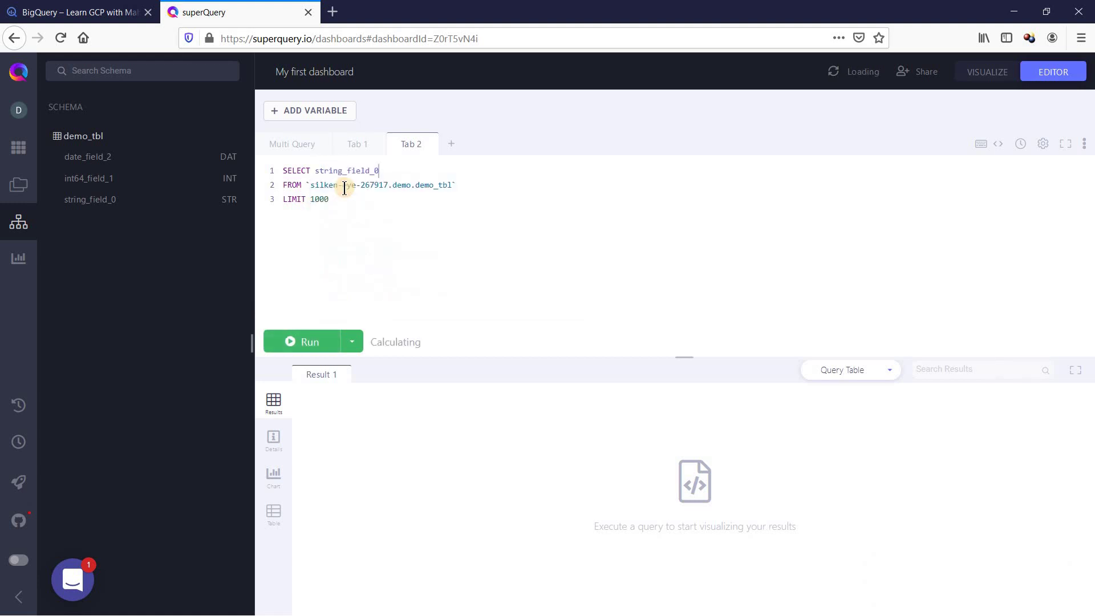
pyautogui.click(314, 344)
pyautogui.moveTo(394, 349); pyautogui.dragTo(373, 349)
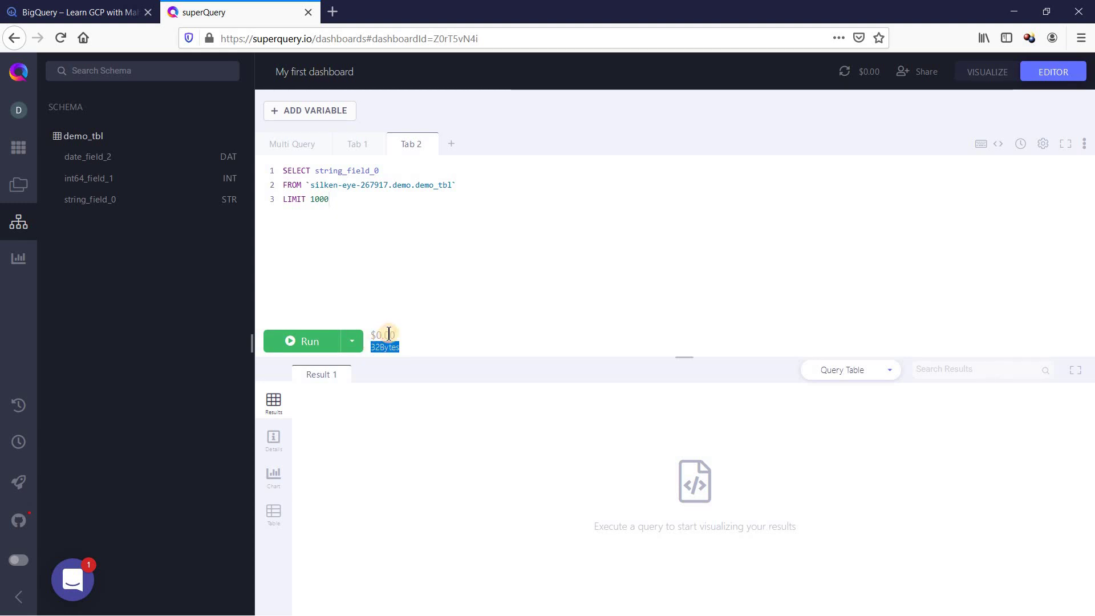
pyautogui.moveTo(394, 336); pyautogui.dragTo(371, 338)
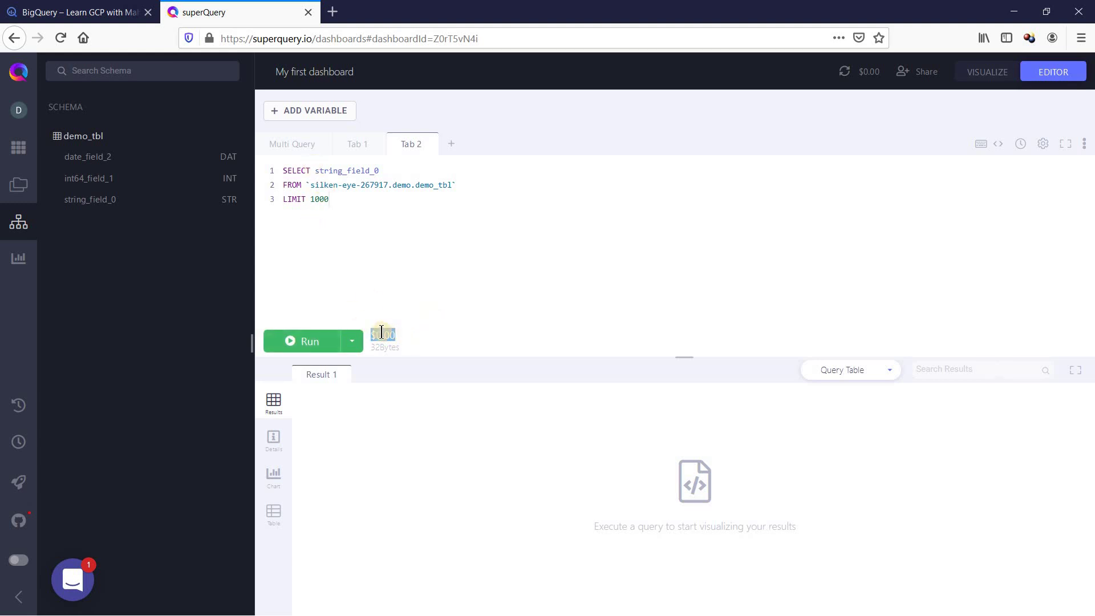
# Step: Run the string_field_0 query, view its four rows, and return to the Cloud Console window
pyautogui.click(305, 340)
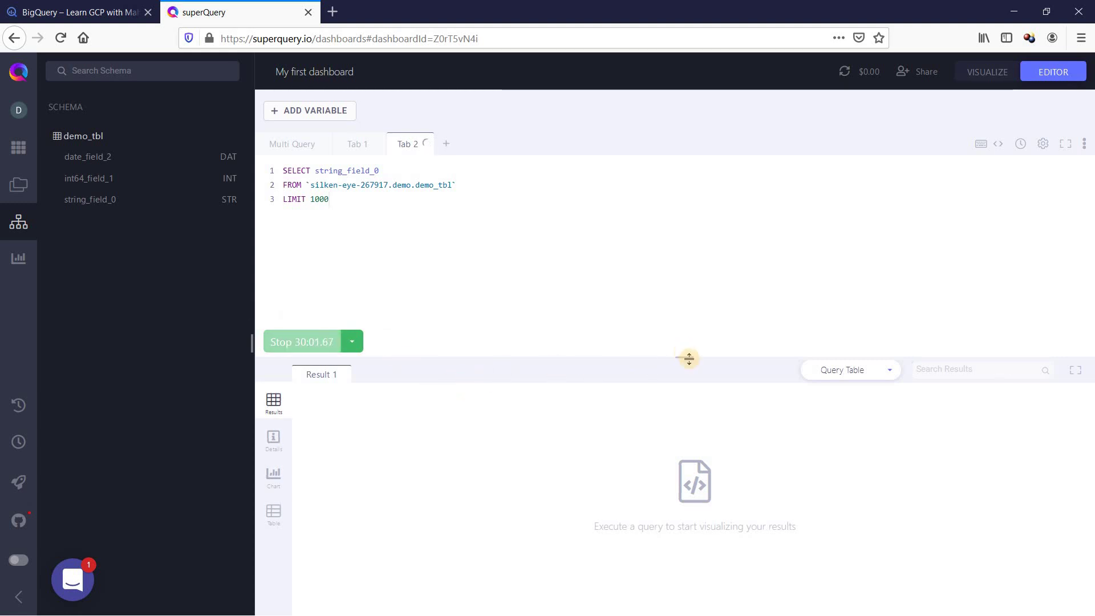
pyautogui.moveTo(689, 357); pyautogui.dragTo(689, 325)
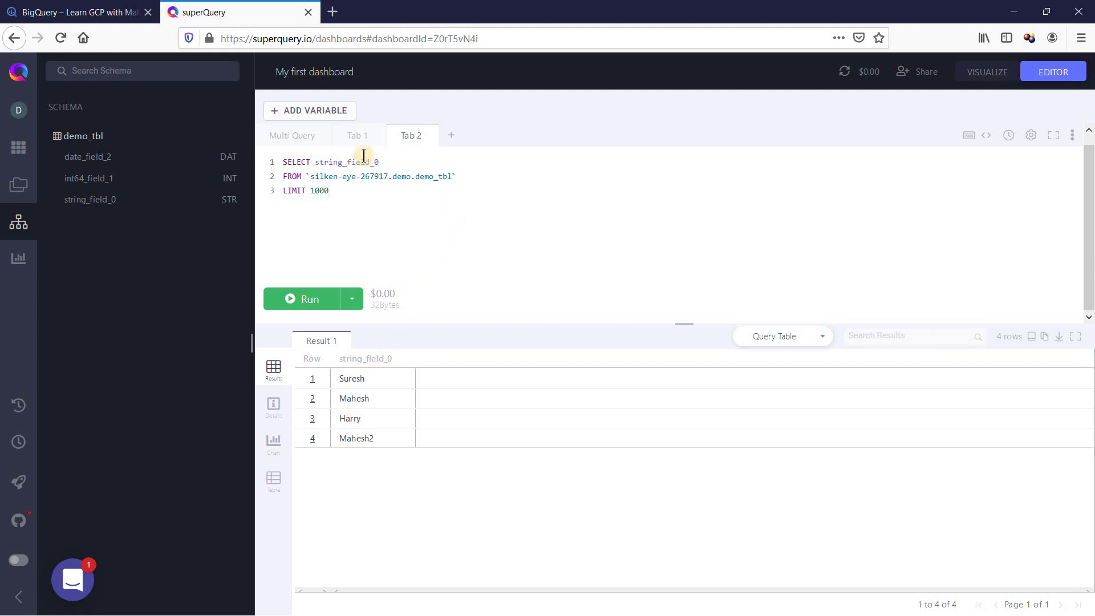
pyautogui.click(182, 263)
pyautogui.hotkey('alt', 'Tab')
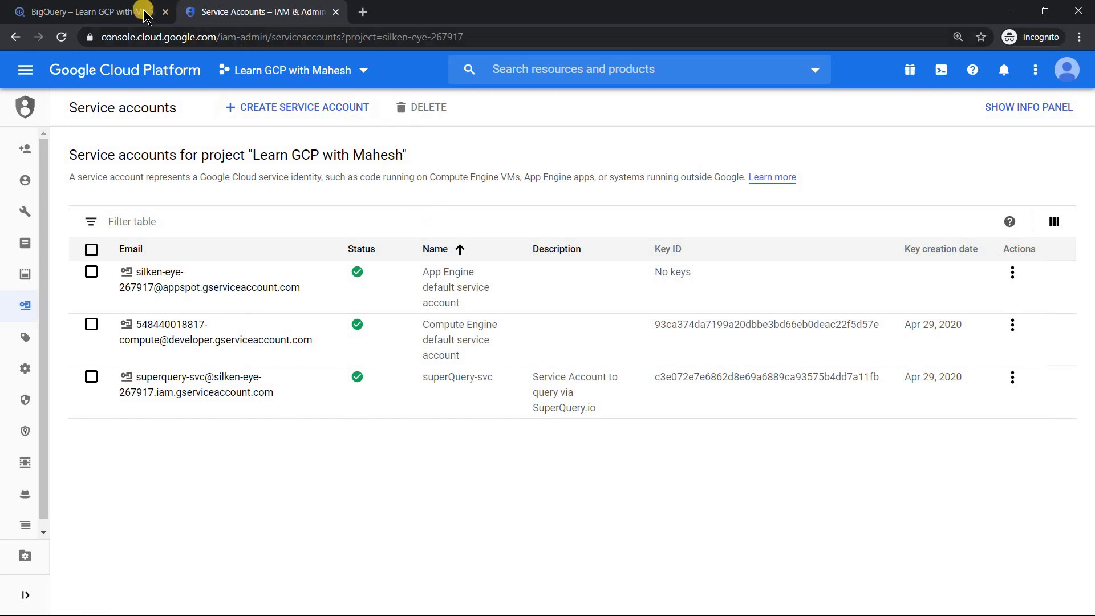
# Step: In BigQuery project history, refresh and inspect the 7:49 PM service-account query on demo_tbl
pyautogui.click(159, 16)
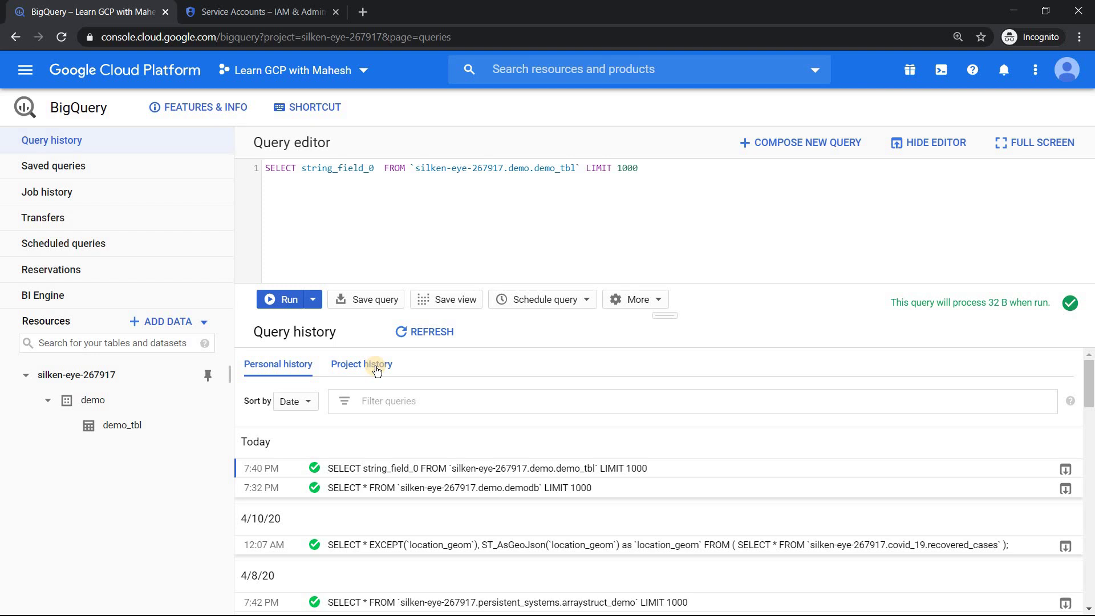
pyautogui.click(376, 370)
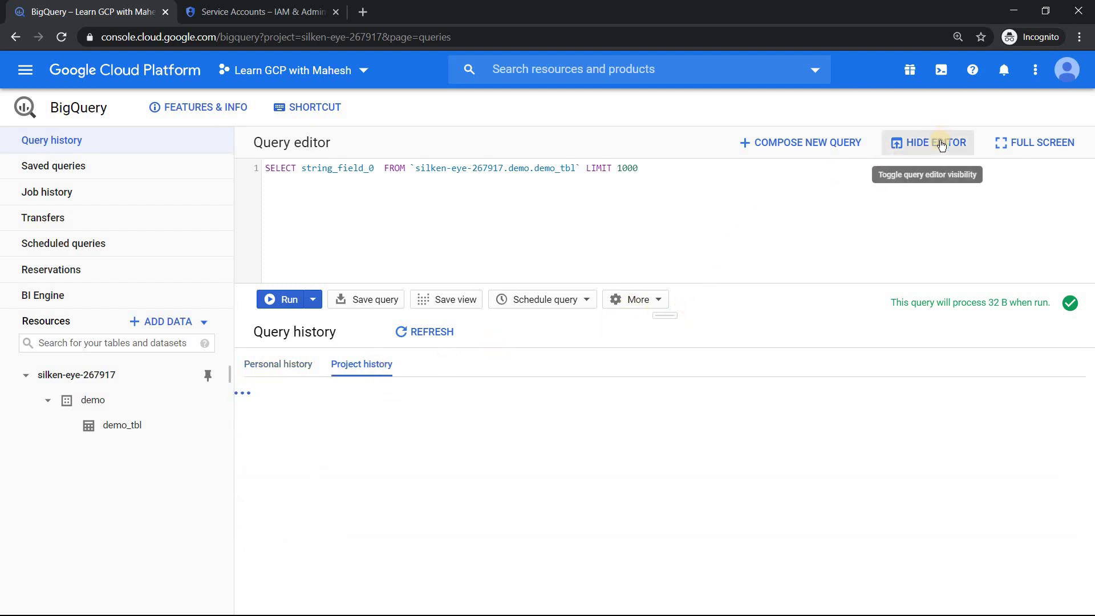
pyautogui.click(919, 144)
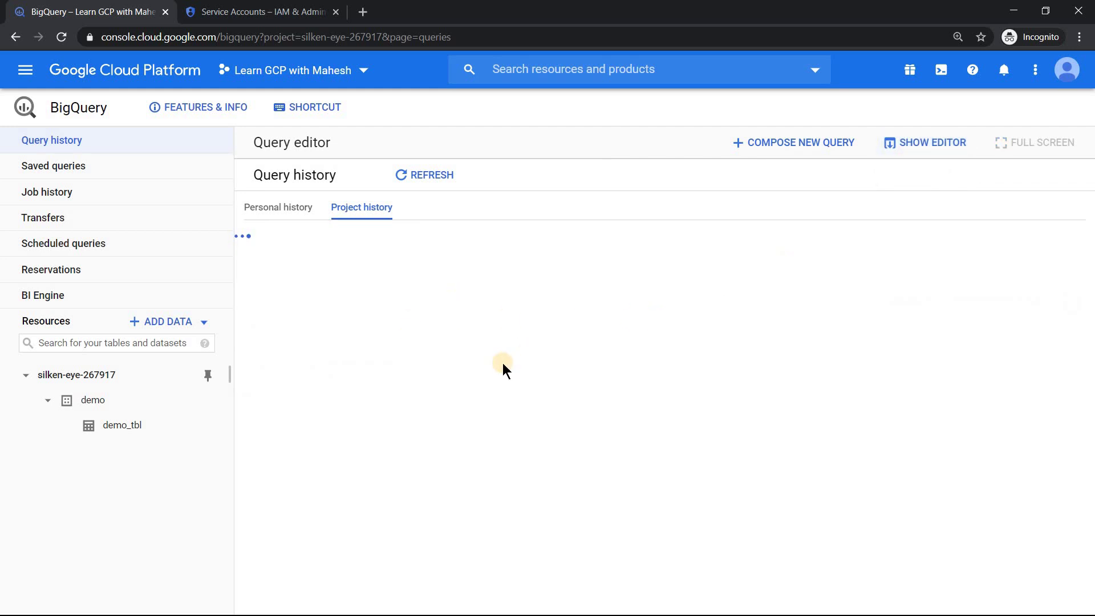
pyautogui.click(434, 175)
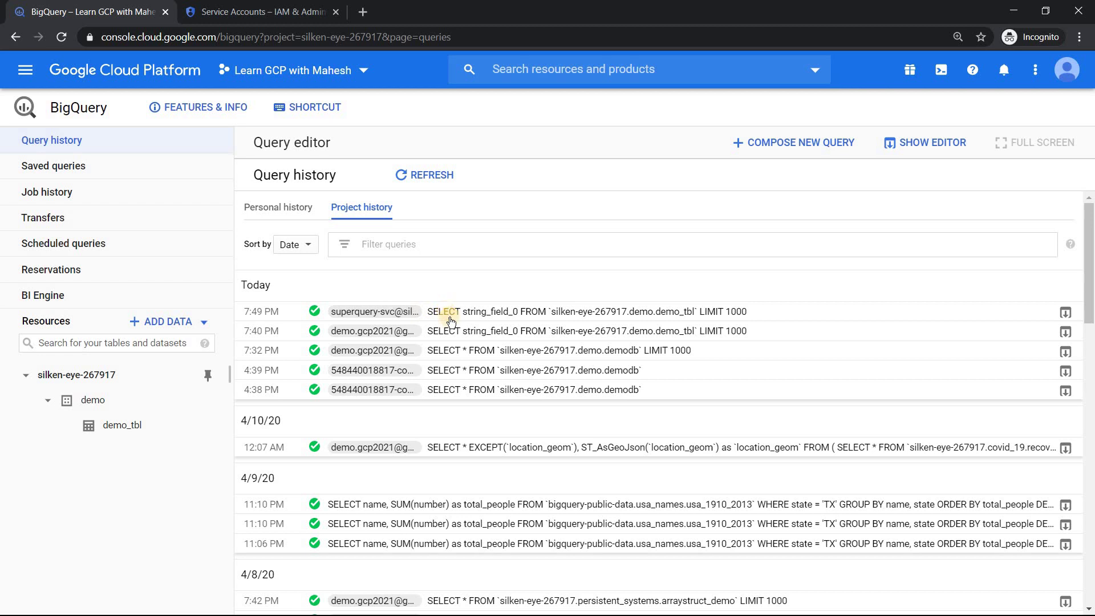
pyautogui.click(473, 318)
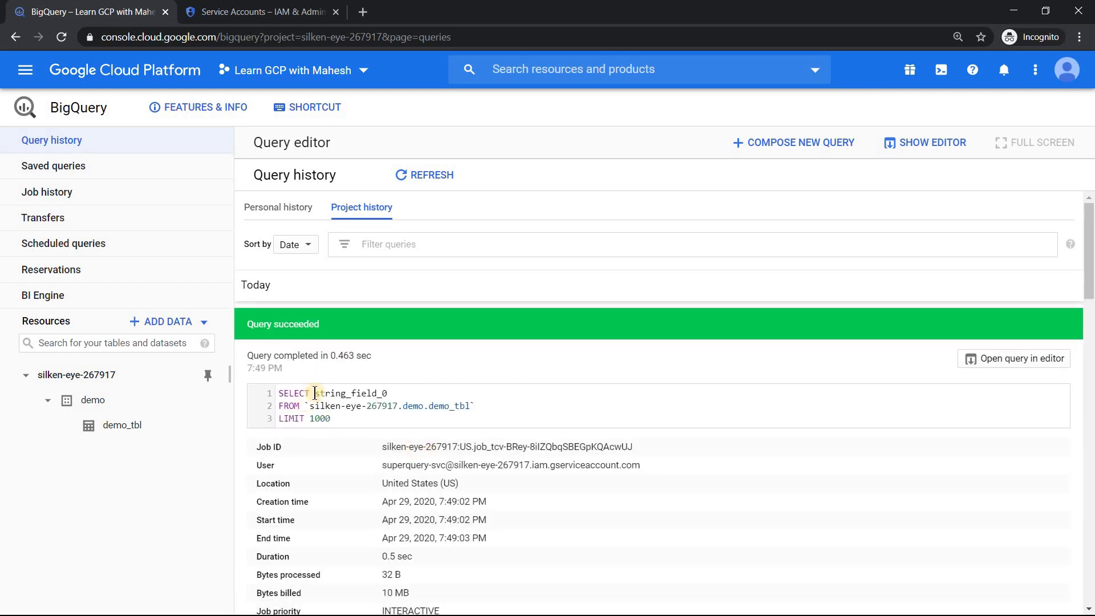
pyautogui.moveTo(380, 462); pyautogui.dragTo(664, 465)
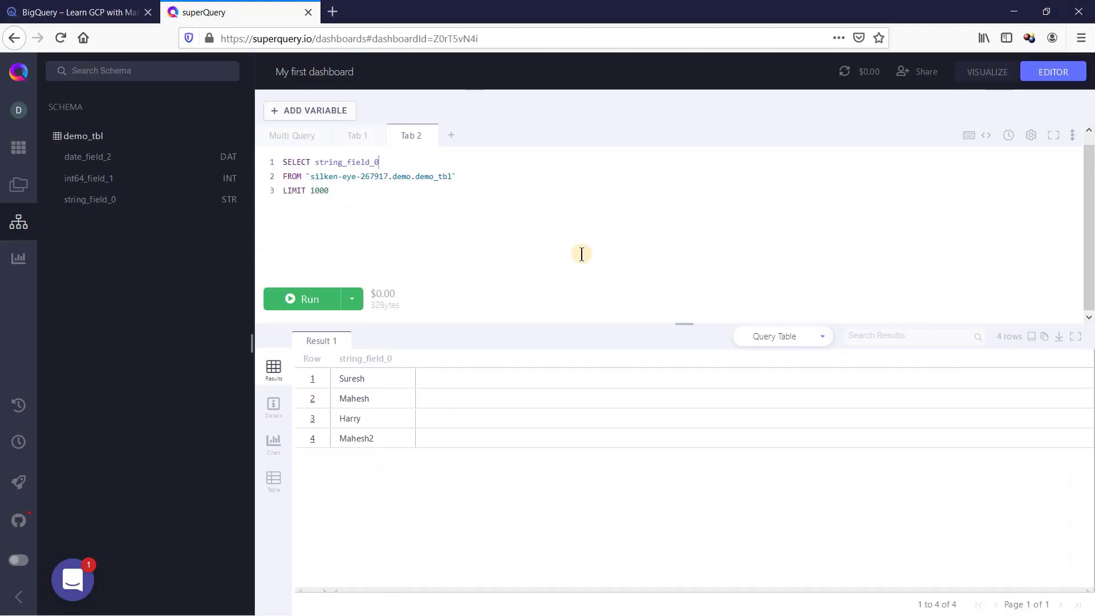
# Step: Replace string_field_0 with int64_field_1, run it (2, 3, 3, 3), and return to BigQuery history
pyautogui.hotkey('shift', 'Left')
pyautogui.hotkey('shift', 'Left')
pyautogui.hotkey('shift', 'Left')
pyautogui.hotkey('shift', 'Left')
pyautogui.hotkey('shift', 'Left')
pyautogui.hotkey('shift', 'Left')
pyautogui.hotkey('shift', 'Left')
pyautogui.hotkey('shift', 'Left')
pyautogui.hotkey('shift', 'Left')
pyautogui.hotkey('shift', 'Left')
pyautogui.hotkey('shift', 'Left')
pyautogui.hotkey('shift', 'Left')
pyautogui.hotkey('shift', 'Left')
pyautogui.hotkey('shift', 'Left')
pyautogui.press('BackSpace')
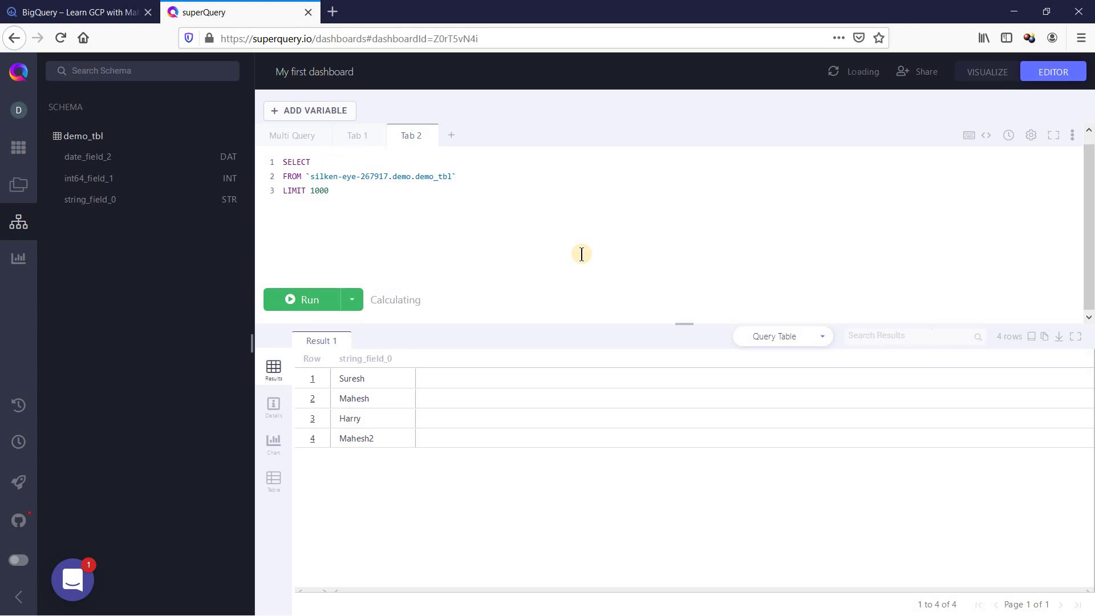
pyautogui.write('in')
pyautogui.press('Return')
pyautogui.click(316, 300)
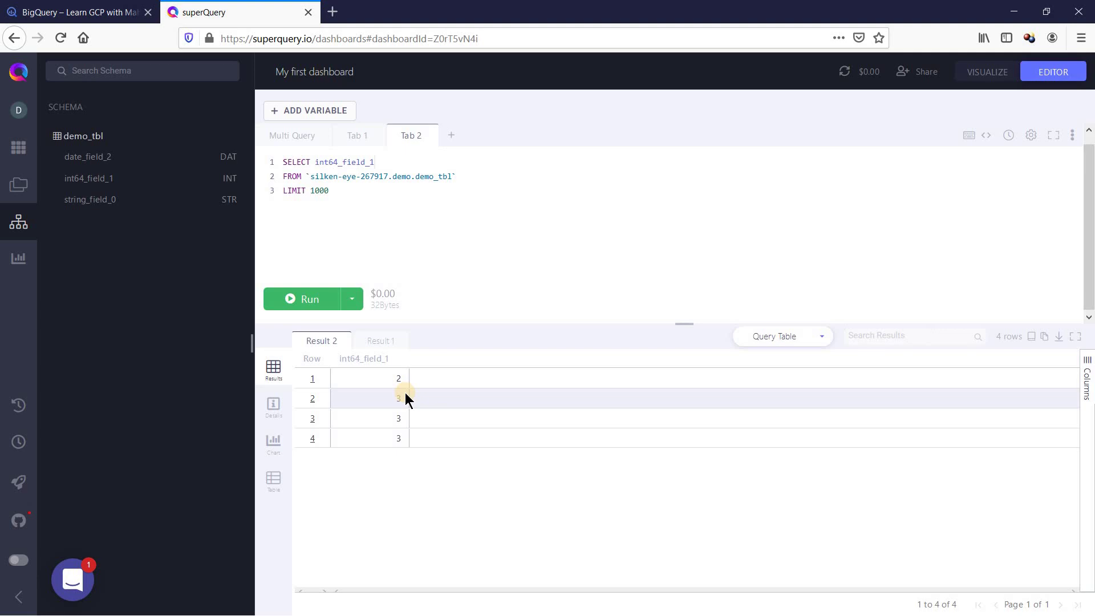
pyautogui.hotkey('alt', 'Tab')
pyautogui.click(394, 320)
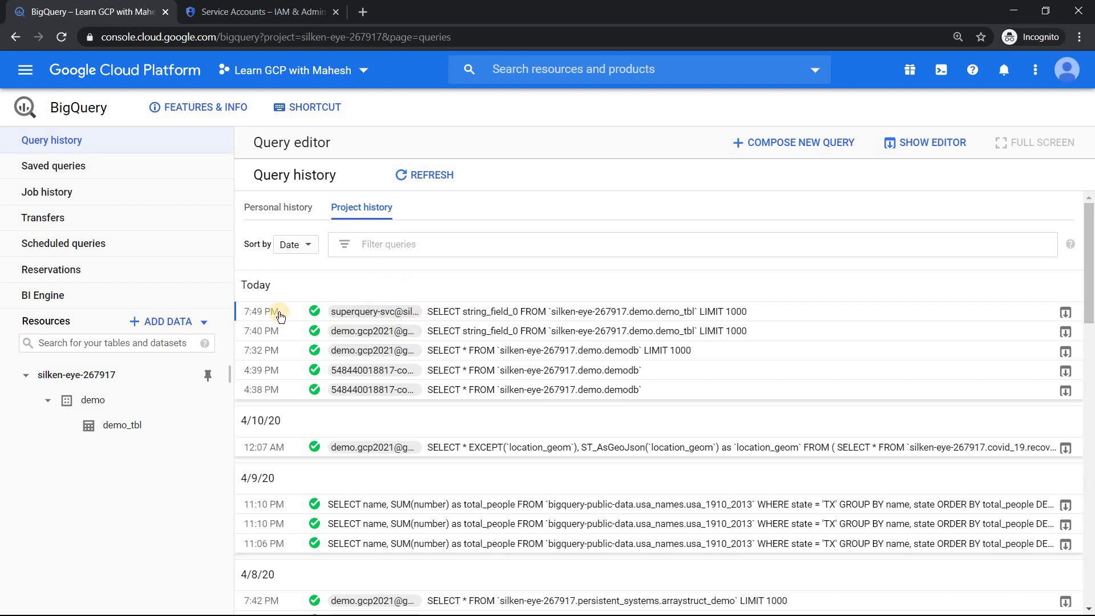
# Step: Refresh project history and expand the 7:50 PM int64_field_1 job to highlight its service-account user
pyautogui.click(405, 175)
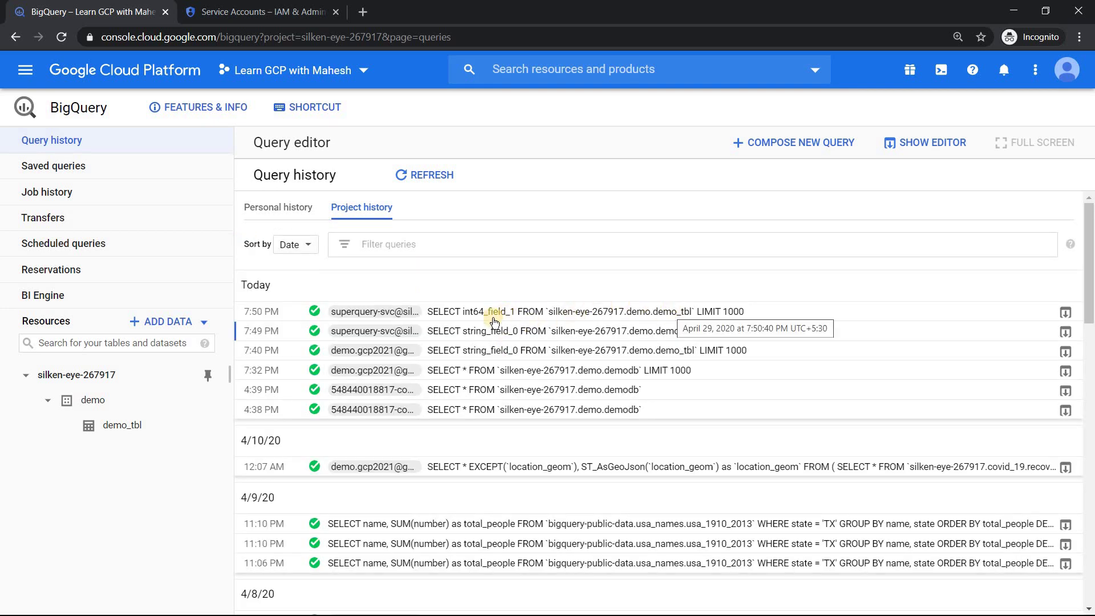
pyautogui.click(472, 314)
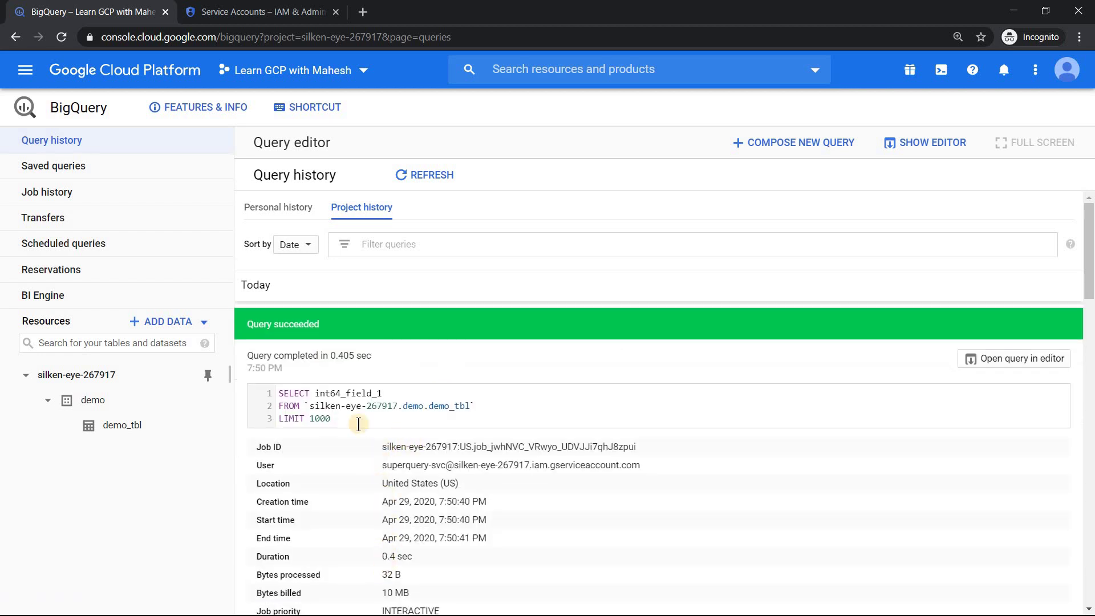
pyautogui.click(380, 464)
pyautogui.moveTo(380, 465); pyautogui.dragTo(646, 472)
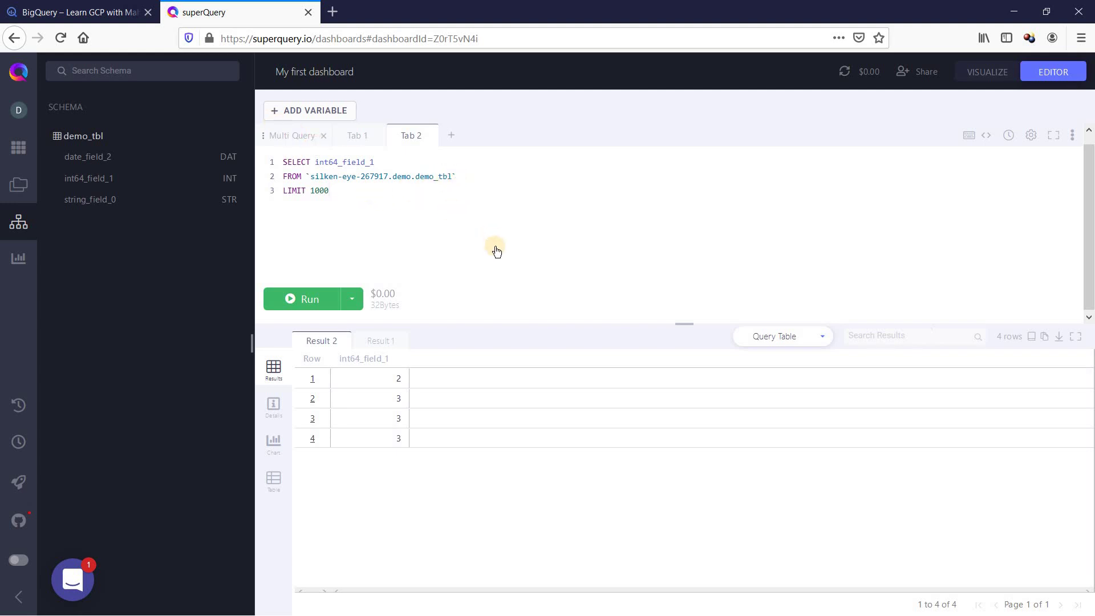
# Step: Run the Multi Query example batch of SELECT 1 through SELECT 5
pyautogui.click(292, 135)
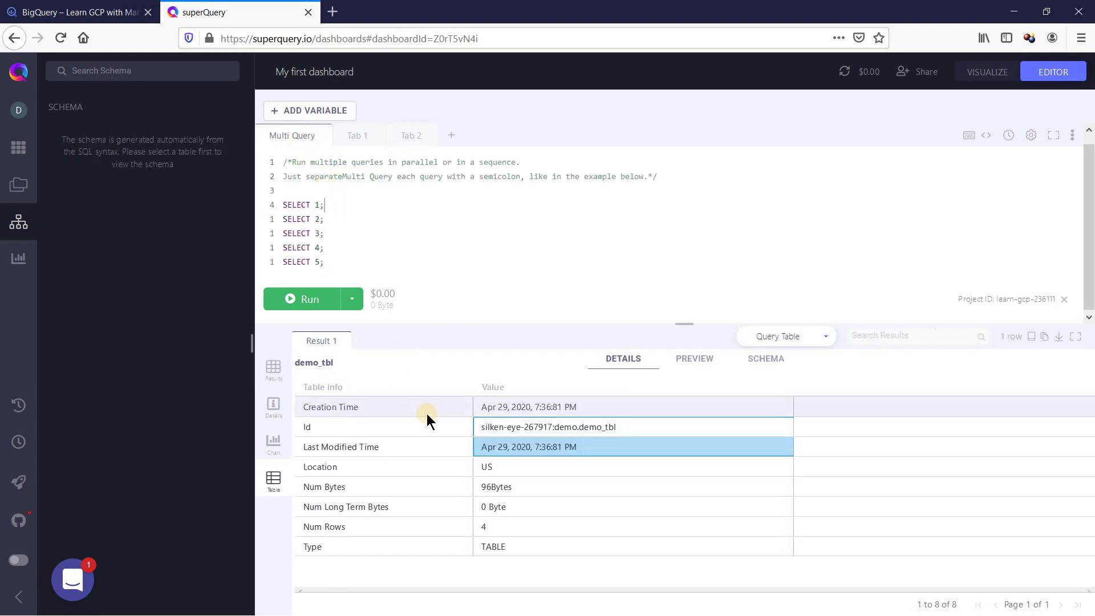
pyautogui.click(326, 302)
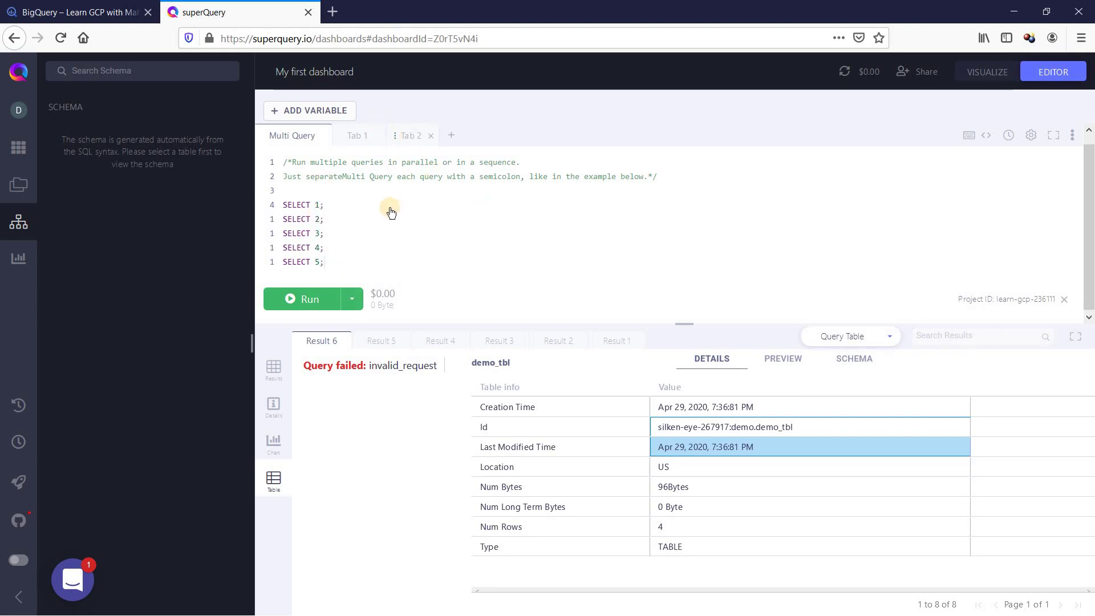
# Step: Add a second demo_tbl query for string_field_0 after a semicolon and run both queries
pyautogui.write(';')
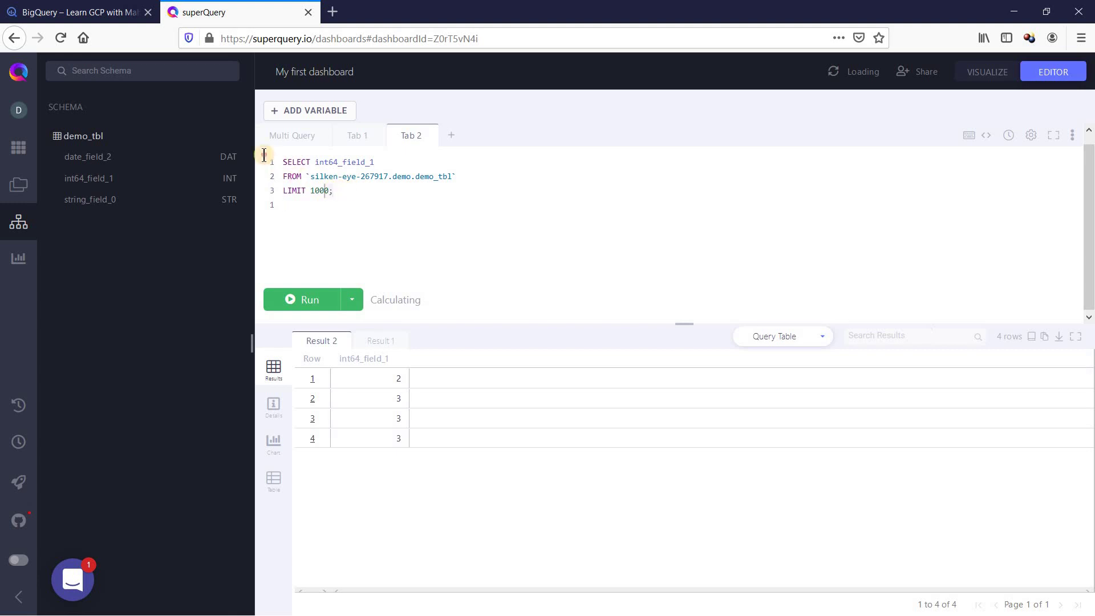
pyautogui.click(316, 207)
pyautogui.write('SELECT int64_field_1 FROM `silken-eye-267917.demo.demo_tbl` LIMIT 1000;')
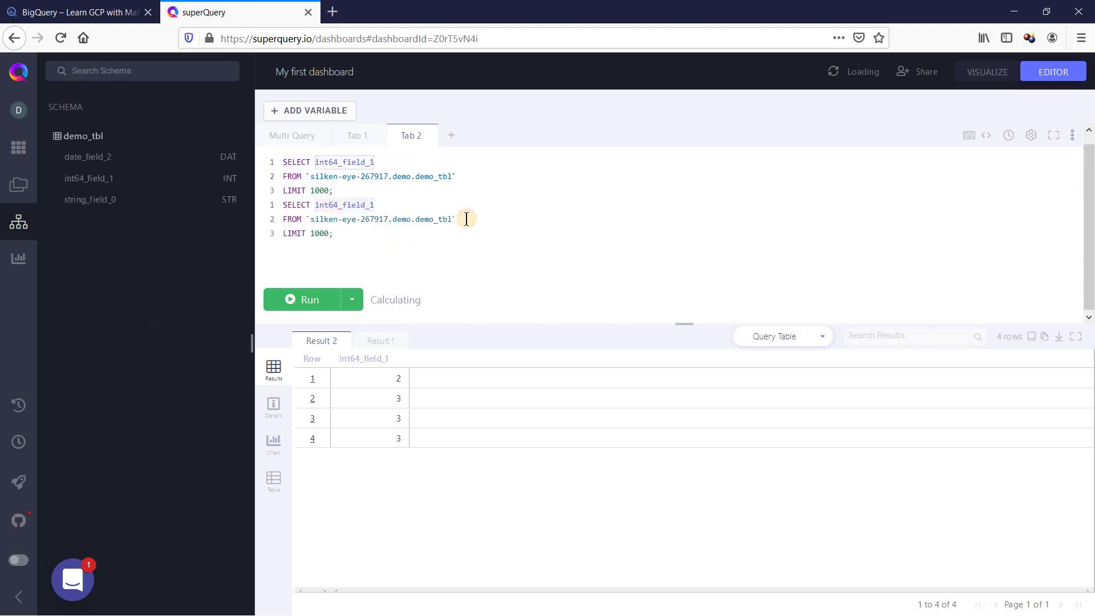
pyautogui.write('string_field_0')
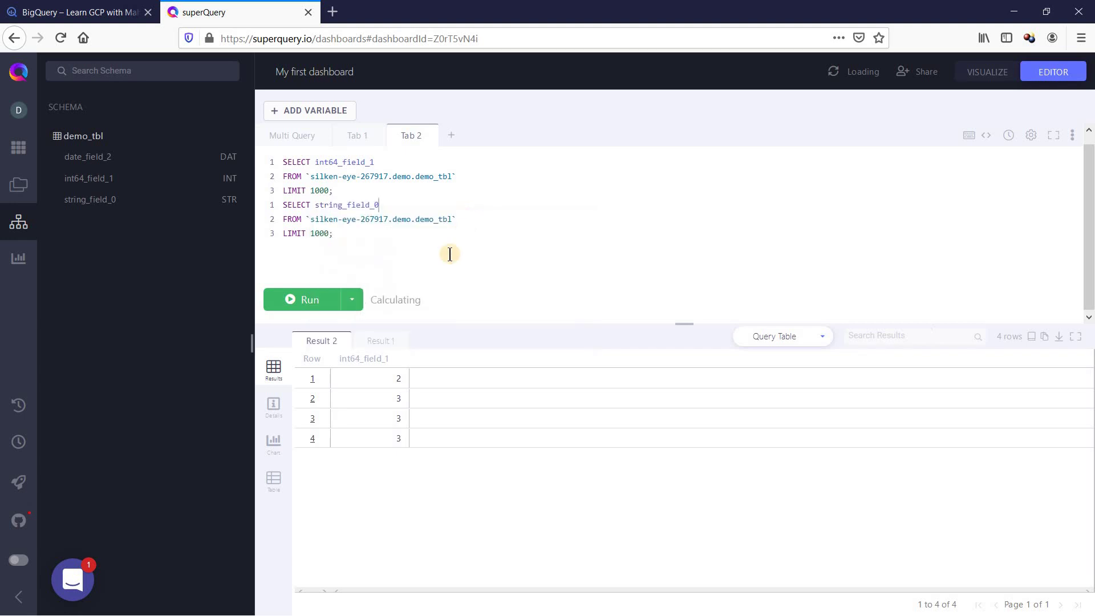
pyautogui.click(314, 301)
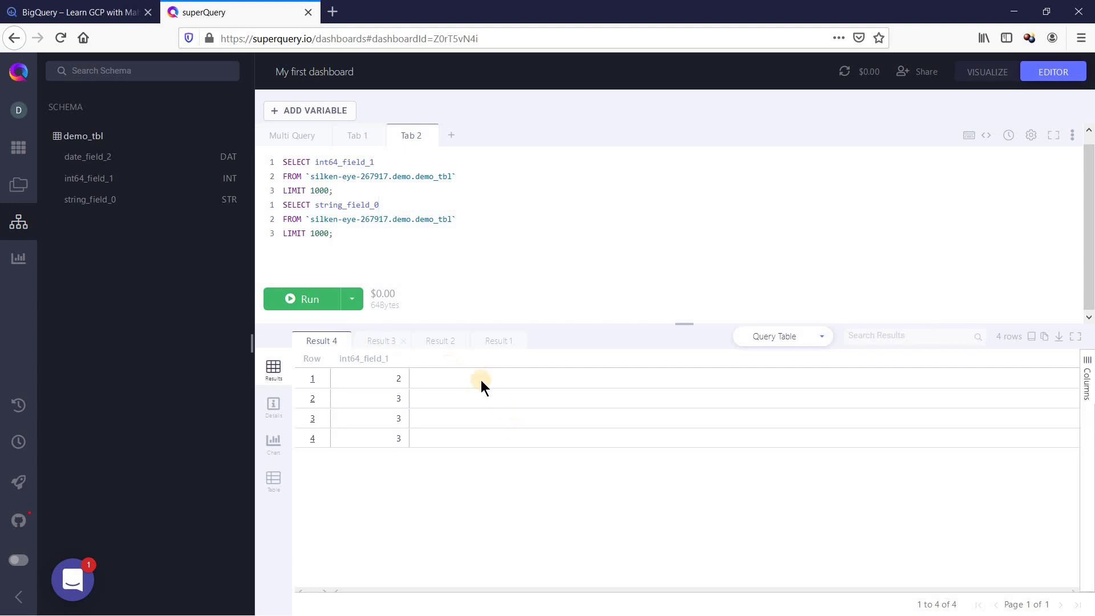
# Step: Close the old result tabs, rerun both queries, and check the string_field_0 and int64_field_1 results
pyautogui.click(381, 341)
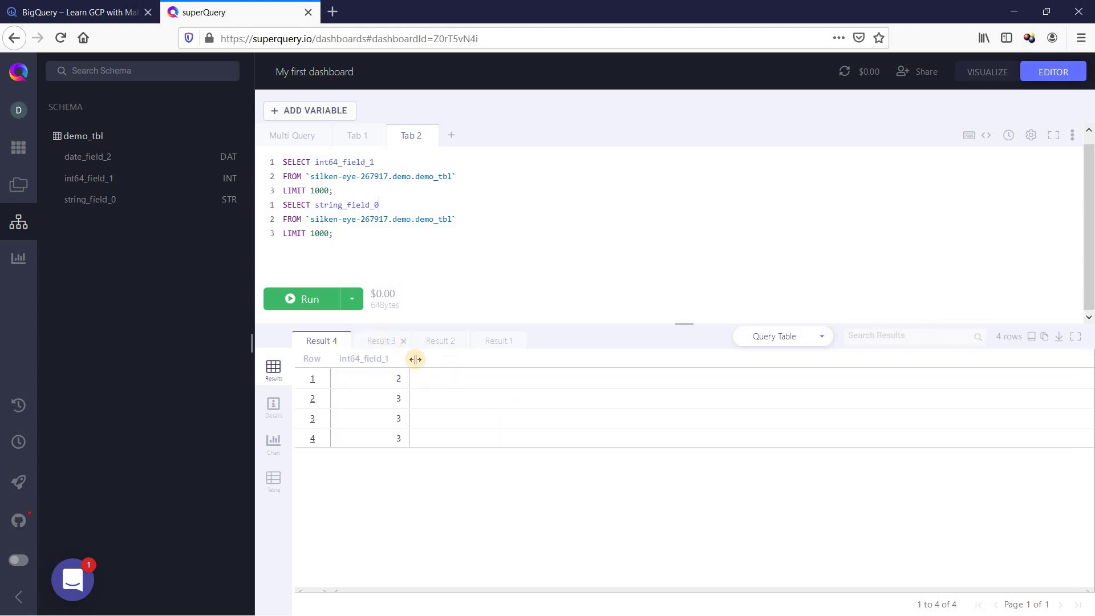
pyautogui.click(464, 342)
pyautogui.click(462, 341)
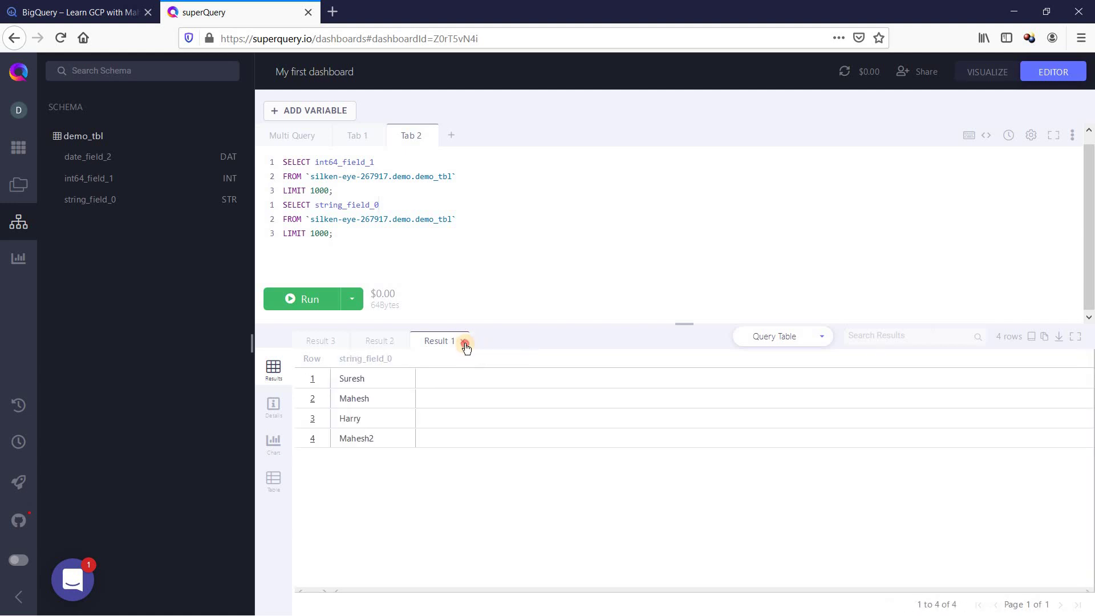
pyautogui.click(409, 340)
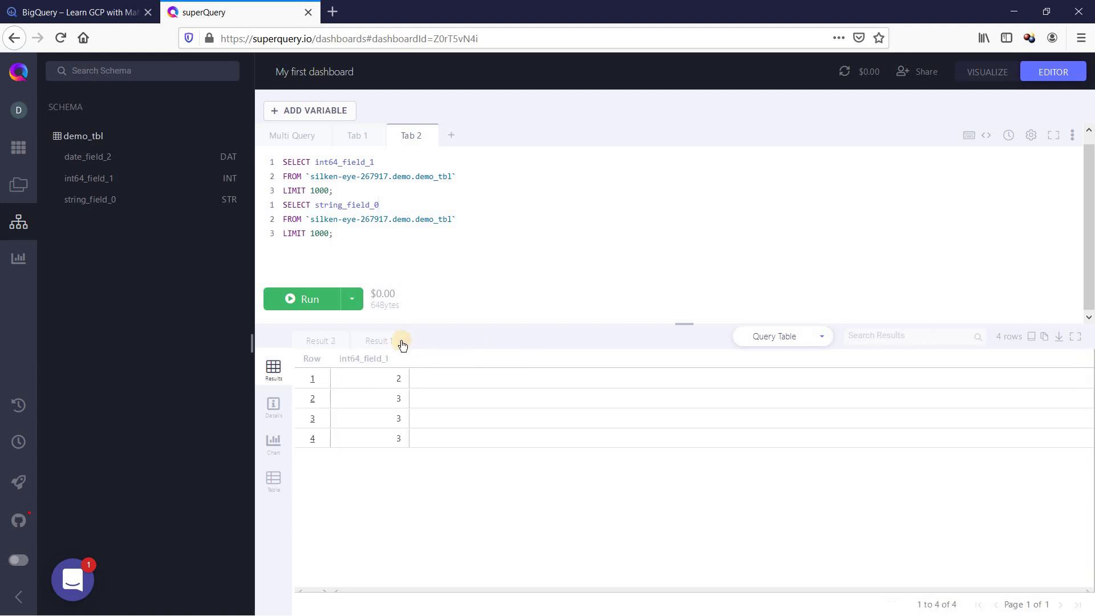
pyautogui.click(335, 343)
pyautogui.click(307, 300)
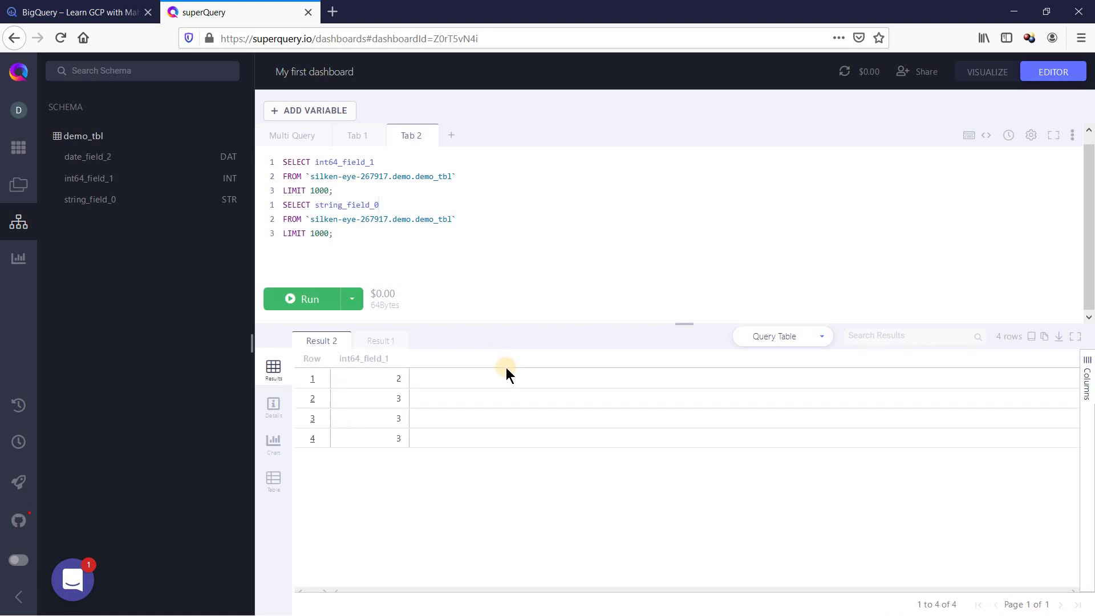
pyautogui.click(391, 345)
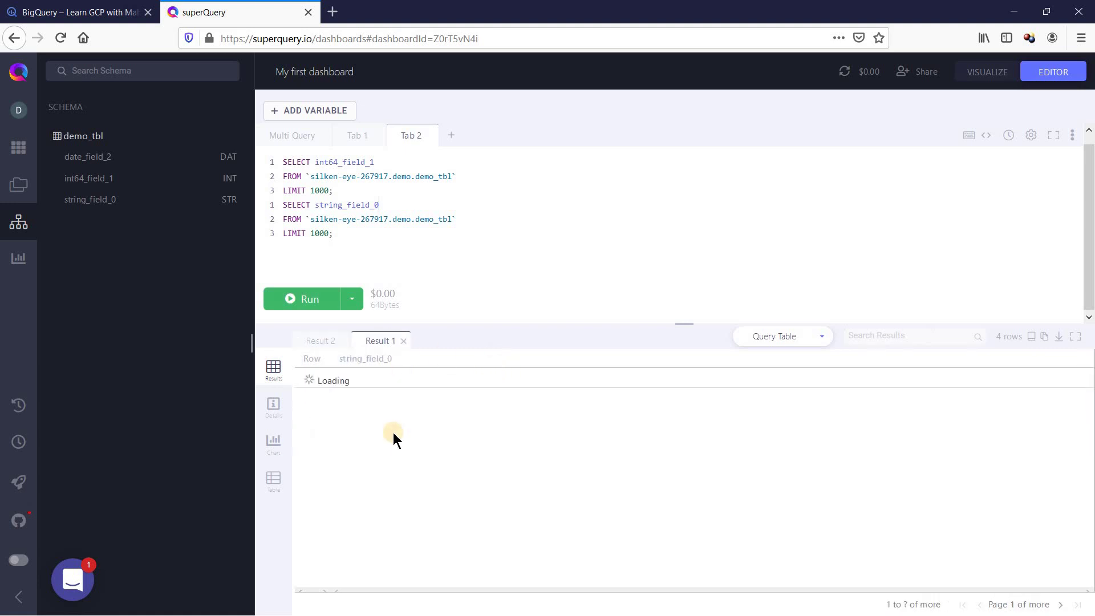
pyautogui.click(319, 342)
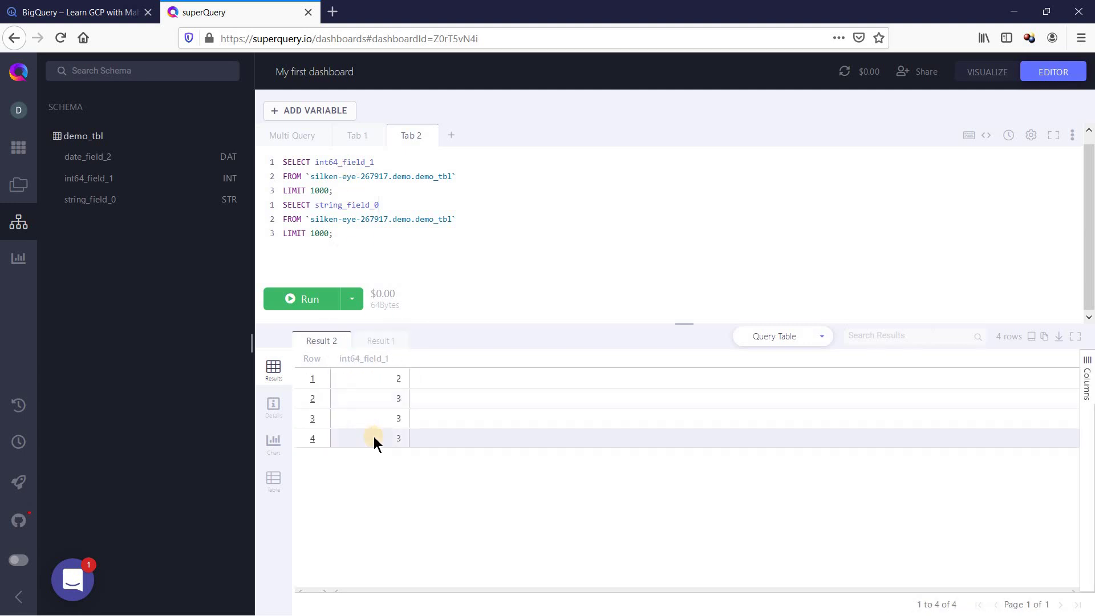